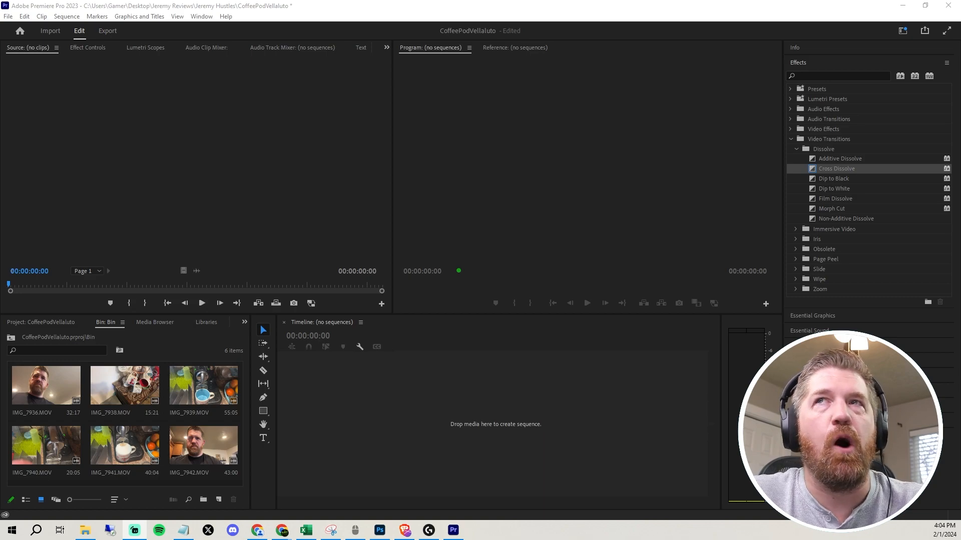
Create a new sequence from the IMG_7936.MOV clip in the empty timeline.
{"action": "left_click_drag", "start_coordinate": [57, 387], "coordinate": [412, 410]}
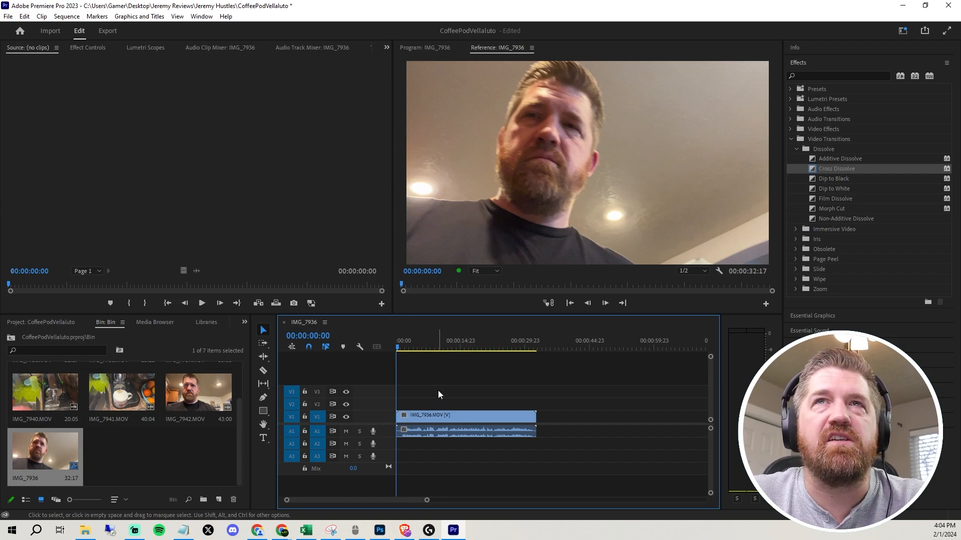
{"action": "key", "text": "c"}
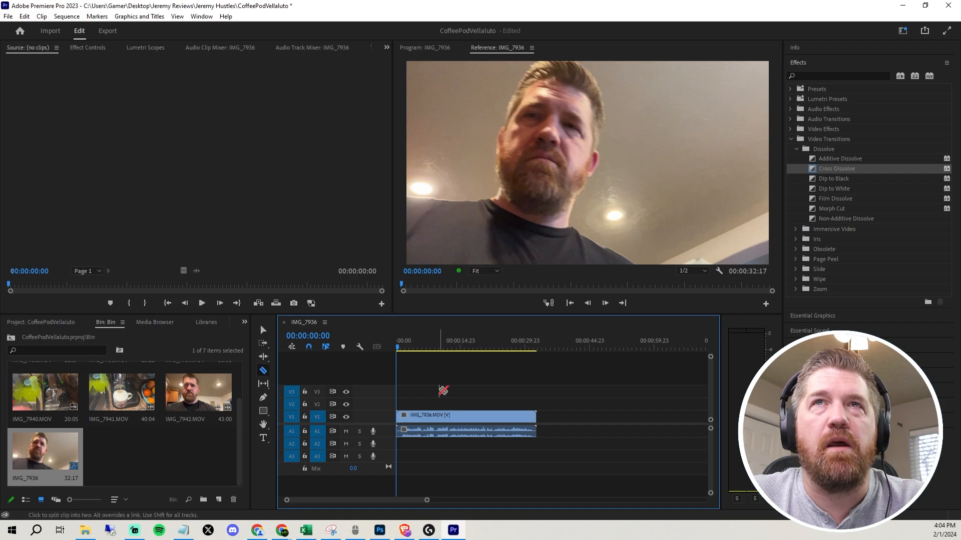
{"action": "key", "text": "v"}
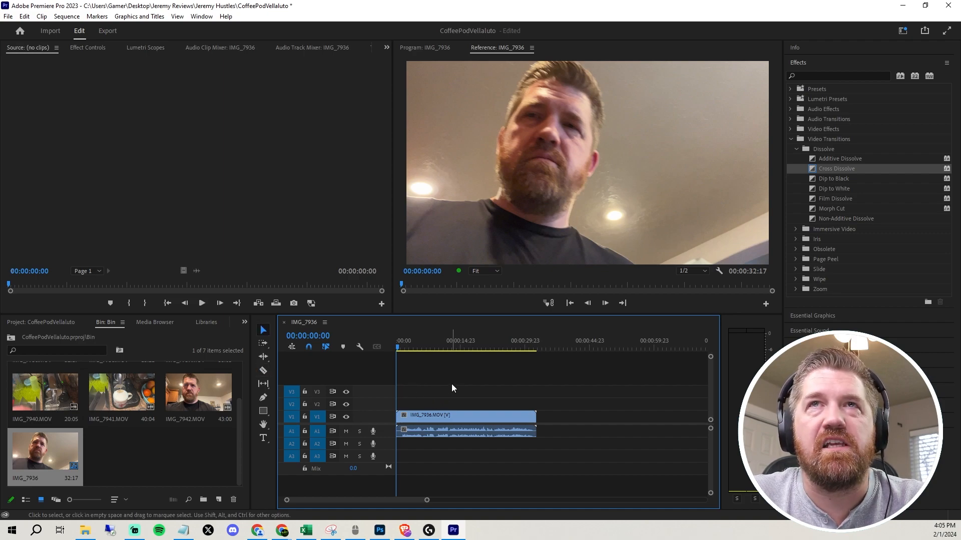
Play the opening of the sequence several times from the start to find where the speech begins.
{"action": "key", "text": "space"}
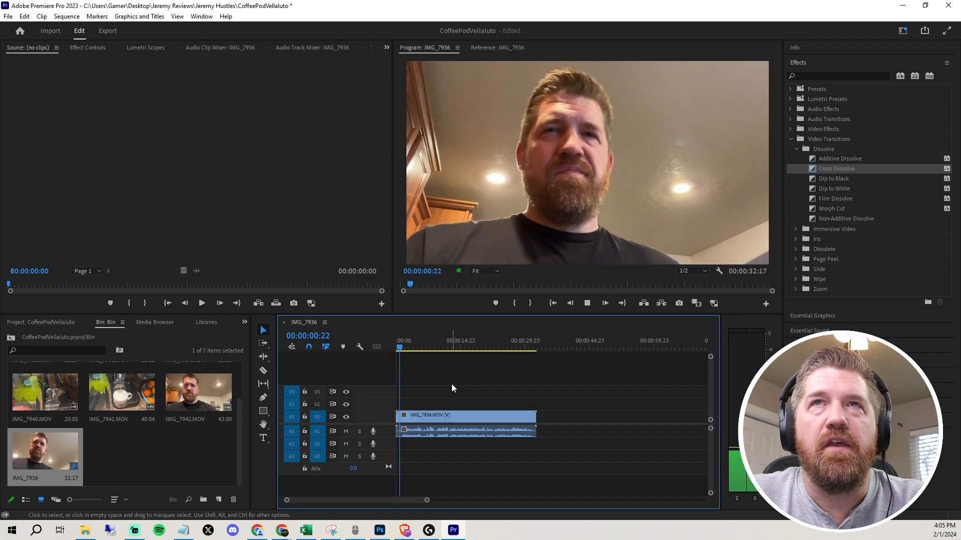
{"action": "key", "text": "space"}
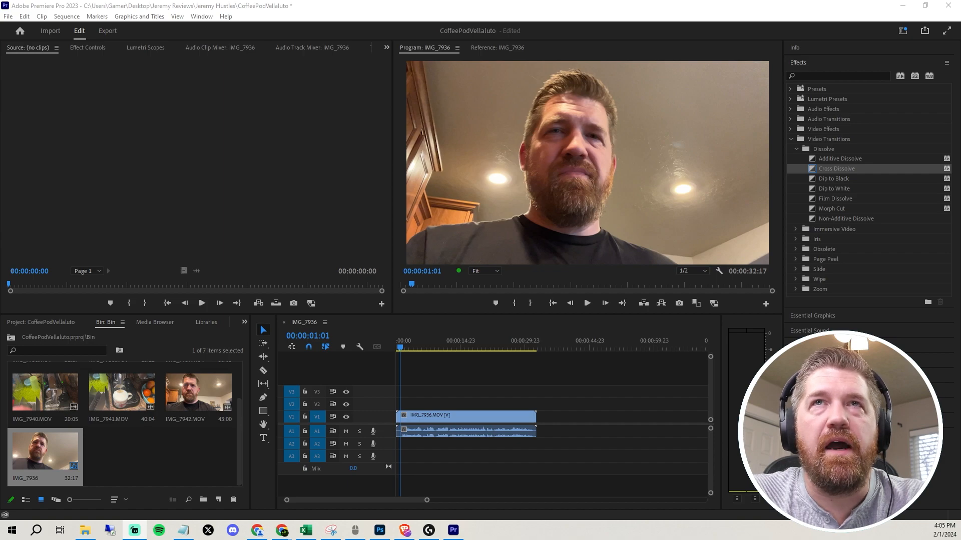
{"action": "left_click", "coordinate": [390, 350]}
{"action": "mouse_move", "coordinate": [398, 346]}
{"action": "left_mouse_down"}
{"action": "mouse_move", "coordinate": [445, 346]}
{"action": "mouse_move", "coordinate": [384, 347]}
{"action": "left_mouse_up"}
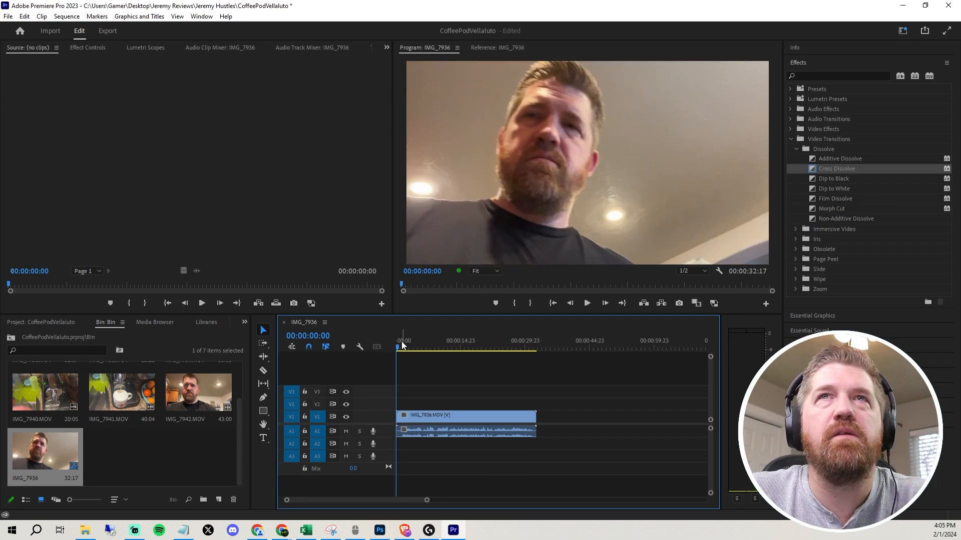
{"action": "left_click_drag", "start_coordinate": [399, 346], "coordinate": [355, 351]}
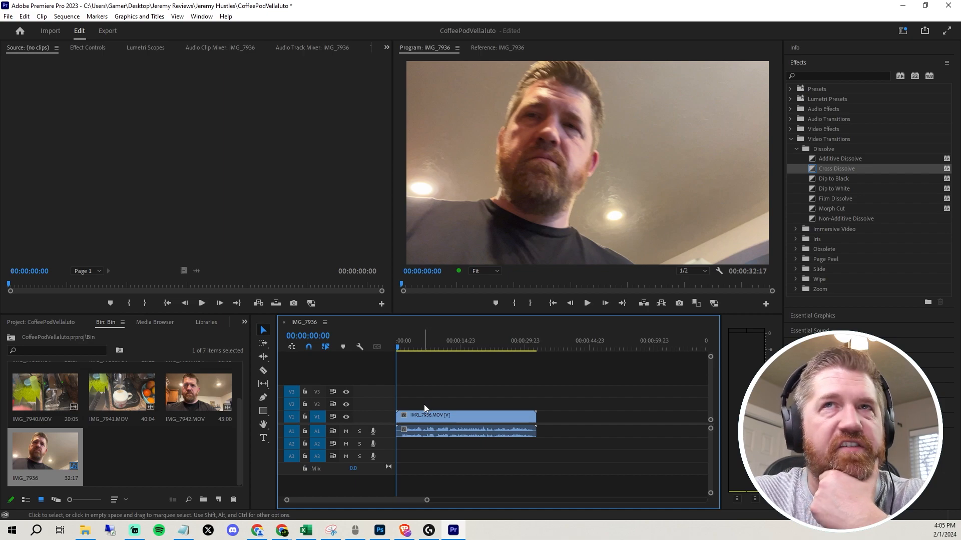
{"action": "key", "text": "space"}
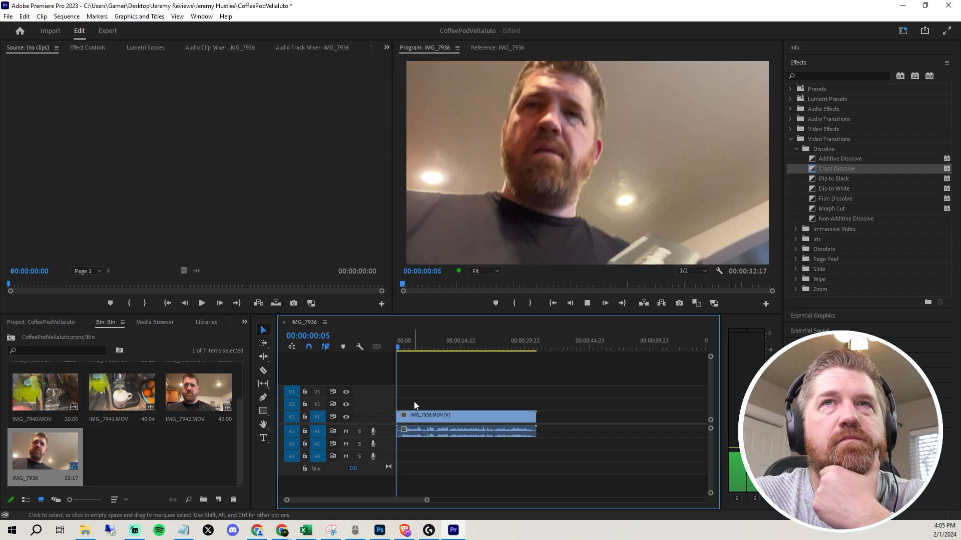
{"action": "key", "text": "space"}
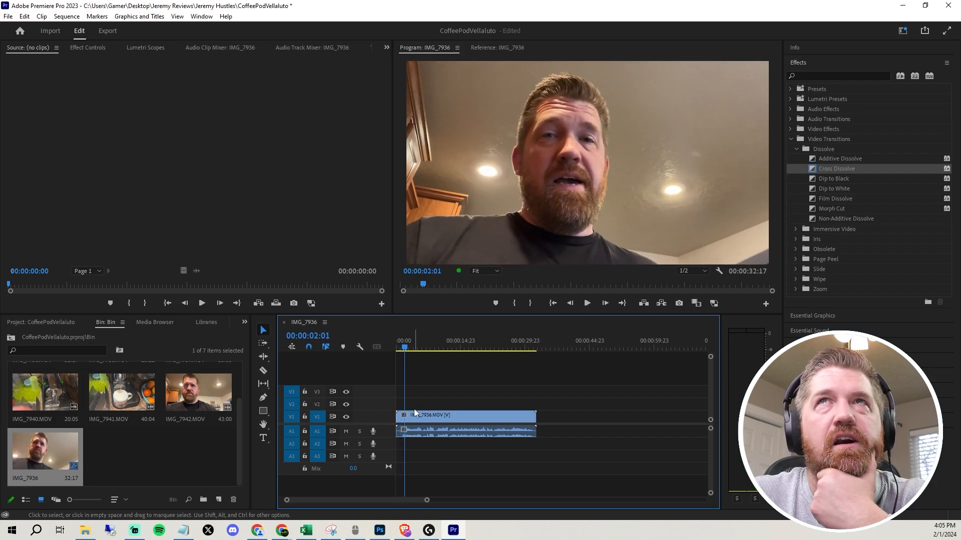
{"action": "left_click", "coordinate": [408, 431]}
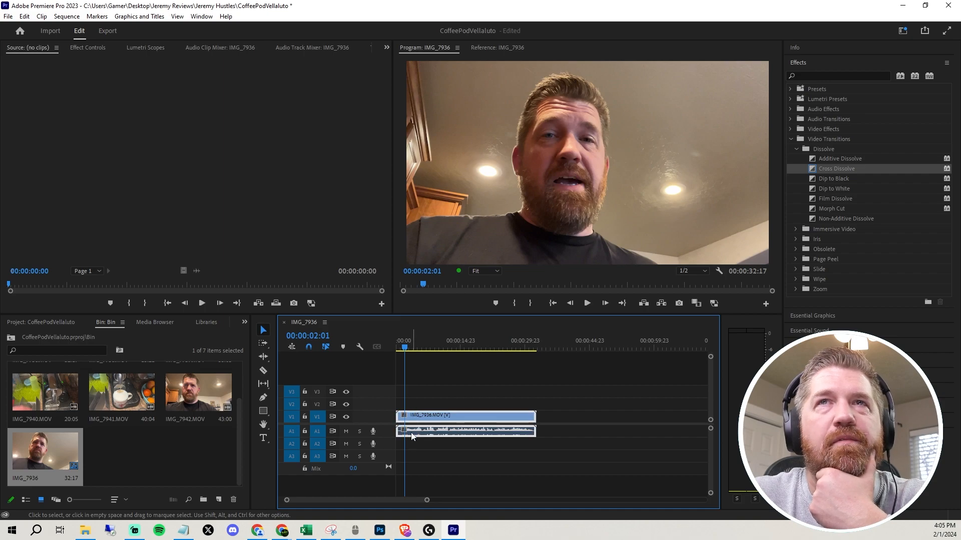
{"action": "key", "text": "Home"}
{"action": "key", "text": "space"}
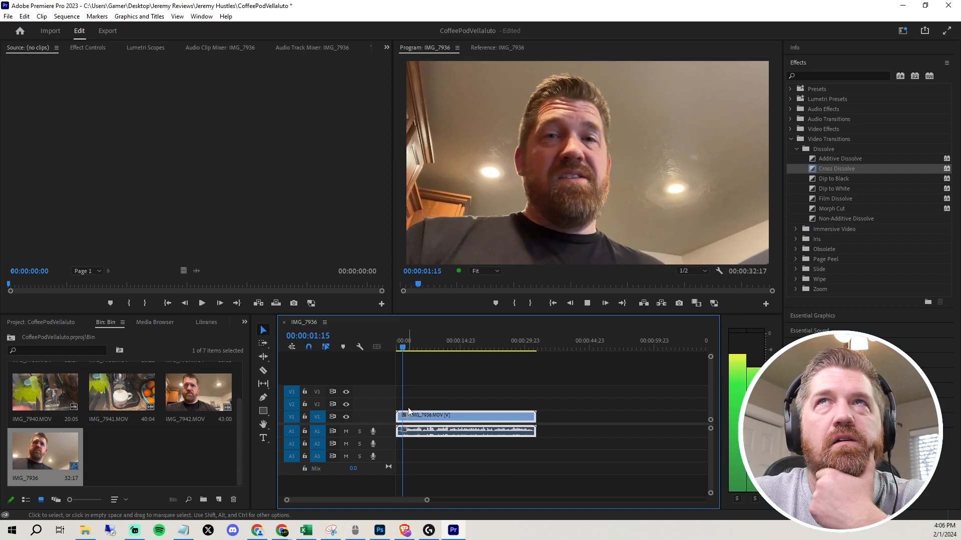
{"action": "key", "text": "space"}
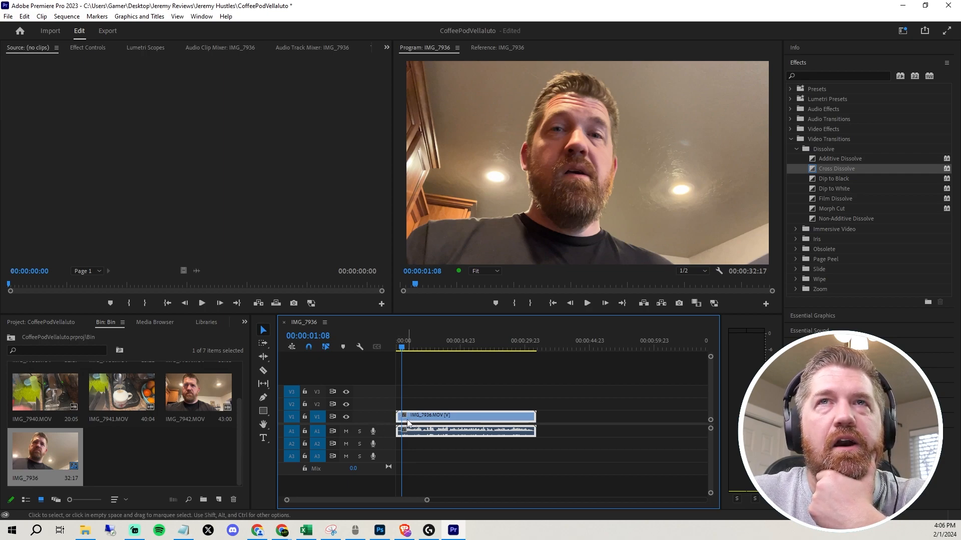
Zoom the timeline in on the clip's opening and enlarge the video and audio tracks to show the thumbnail and waveform.
{"action": "key", "text": "minus"}
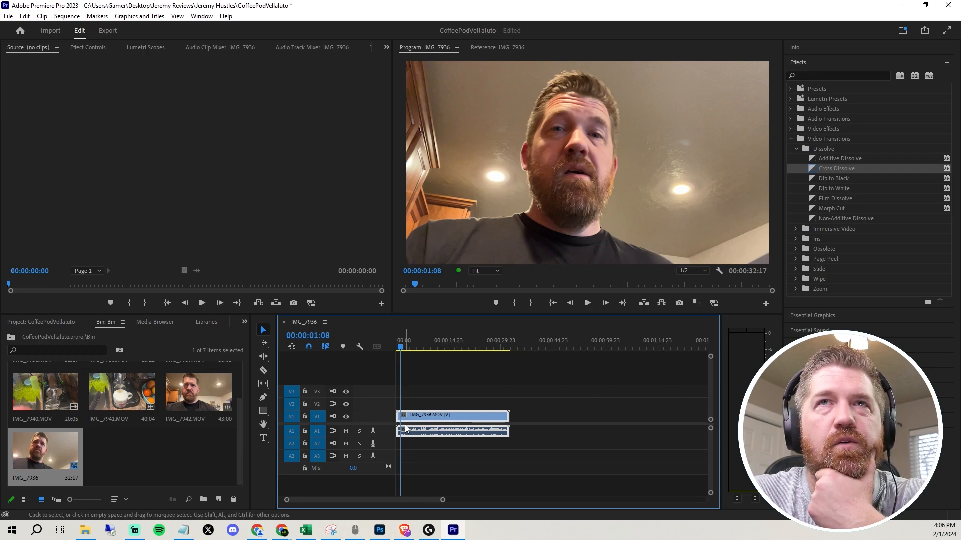
{"action": "key", "text": "equal"}
{"action": "key", "text": "equal"}
{"action": "key", "text": "equal"}
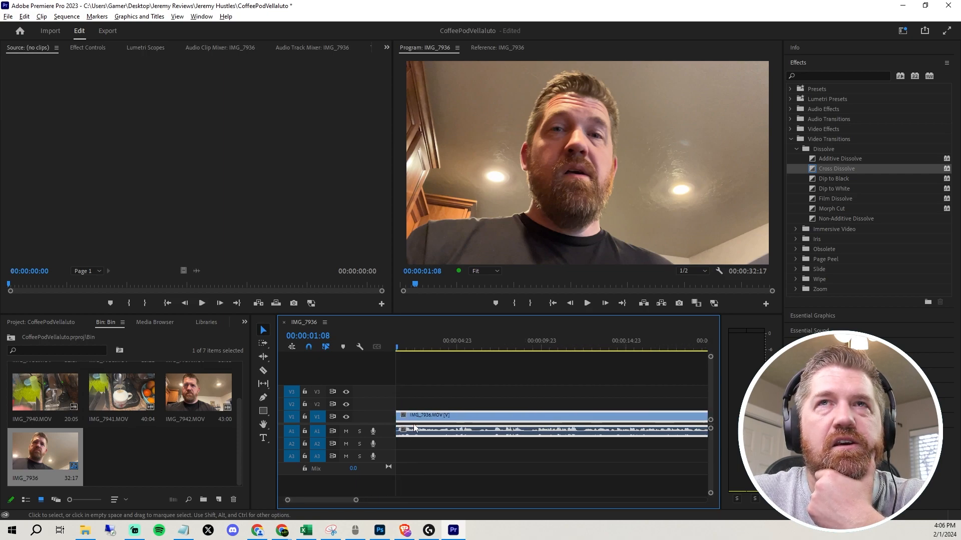
{"action": "key", "text": "equal"}
{"action": "key", "text": "equal"}
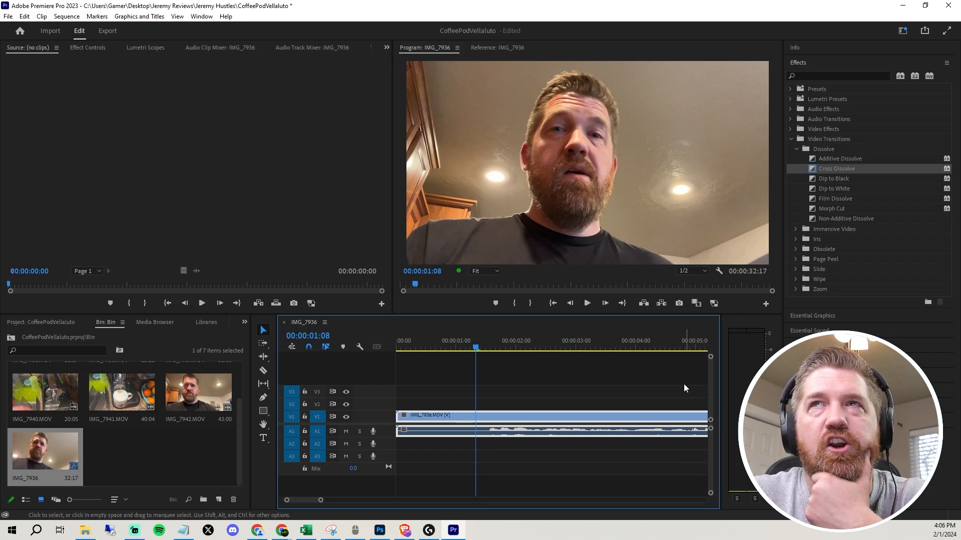
{"action": "left_click_drag", "start_coordinate": [710, 420], "coordinate": [710, 393]}
{"action": "left_click_drag", "start_coordinate": [711, 493], "coordinate": [711, 486]}
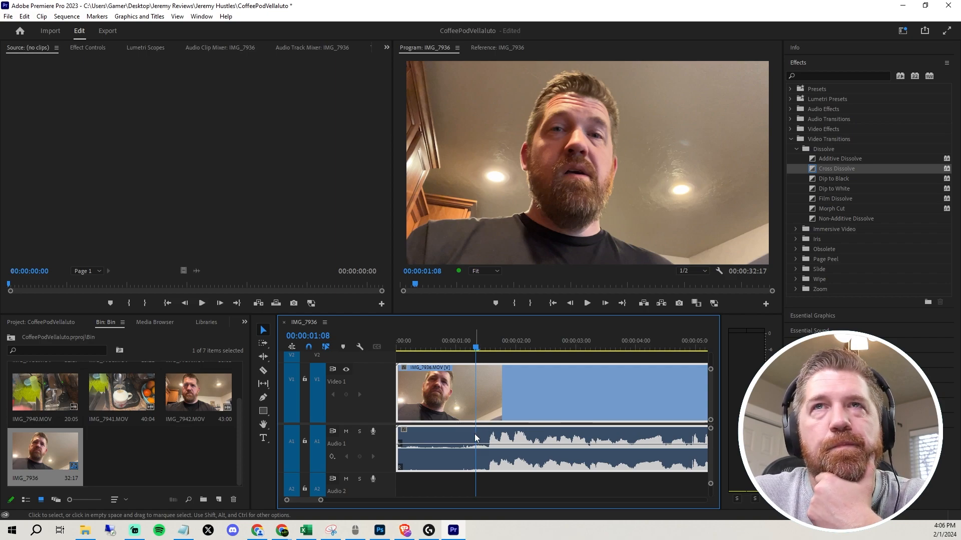
Cut the clip at 00:00:01:12, just before the speech starts, and ripple delete the opening piece.
{"action": "left_click_drag", "start_coordinate": [476, 349], "coordinate": [483, 352]}
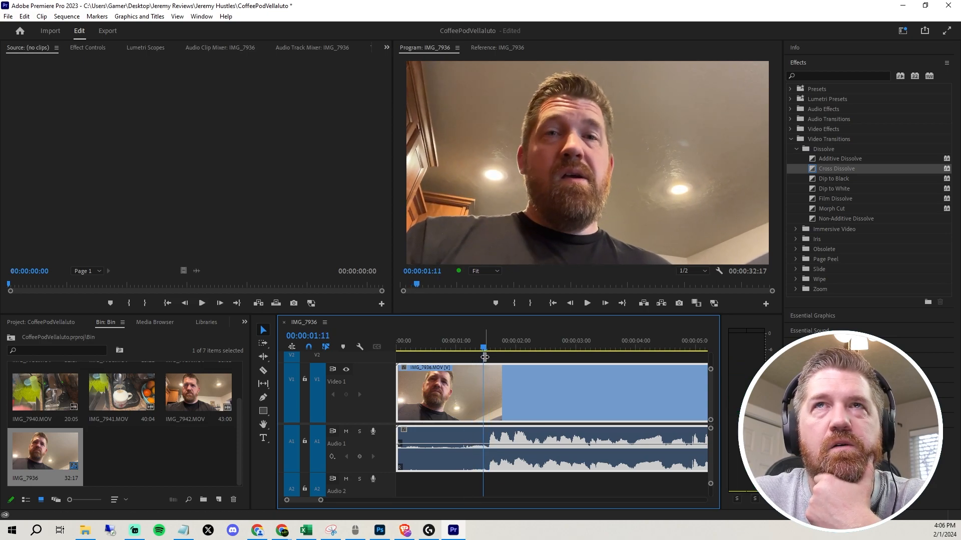
{"action": "mouse_move", "coordinate": [484, 351]}
{"action": "left_mouse_down"}
{"action": "mouse_move", "coordinate": [464, 350]}
{"action": "mouse_move", "coordinate": [486, 351]}
{"action": "left_mouse_up"}
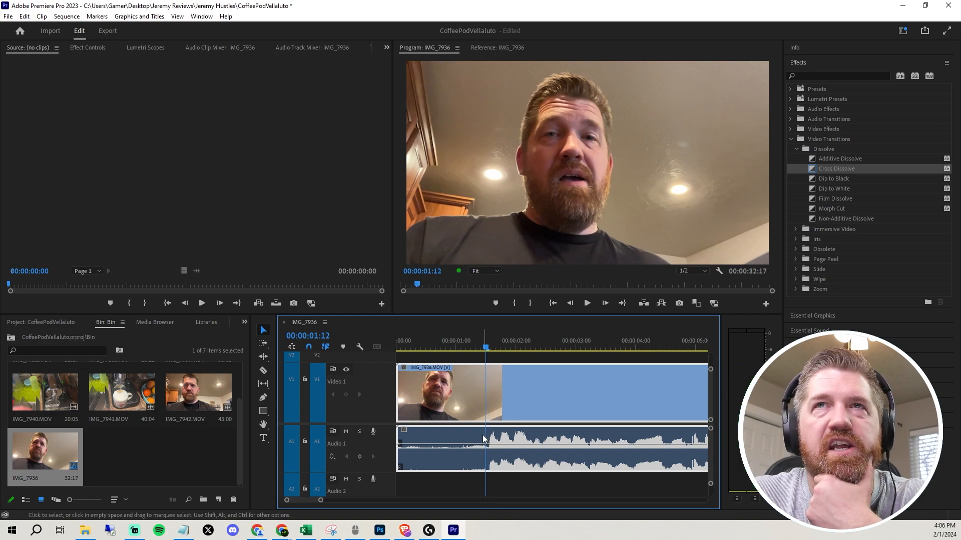
{"action": "key", "text": "c"}
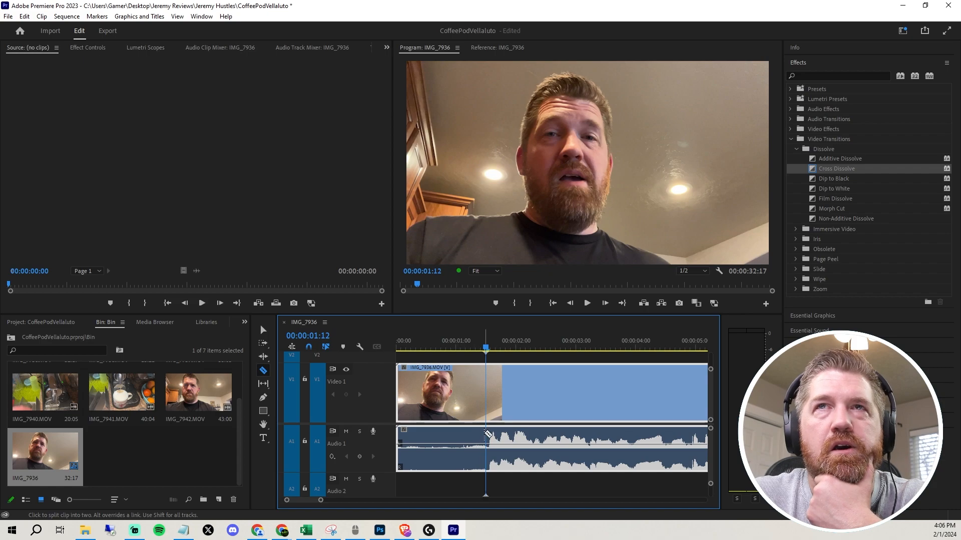
{"action": "left_click", "coordinate": [487, 435]}
{"action": "right_click", "coordinate": [447, 399]}
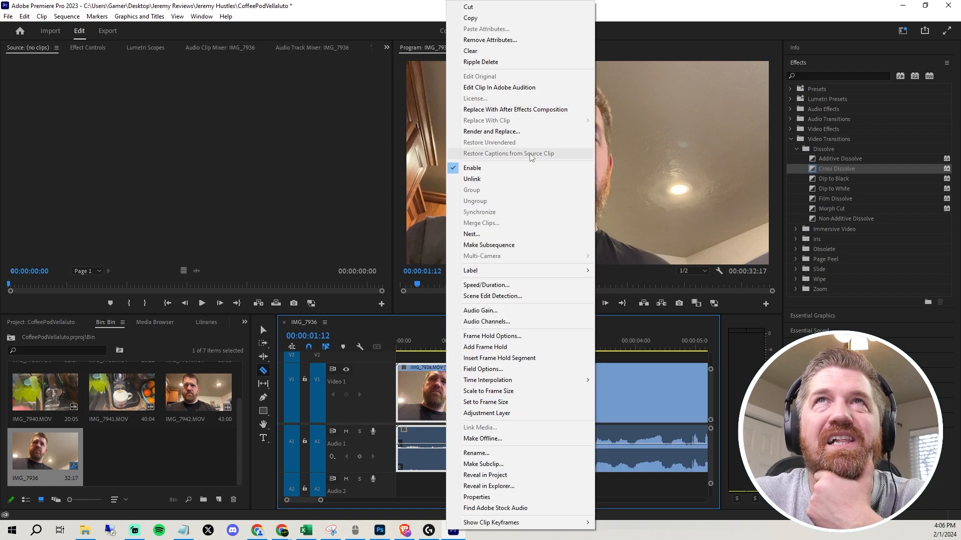
{"action": "left_click", "coordinate": [490, 64]}
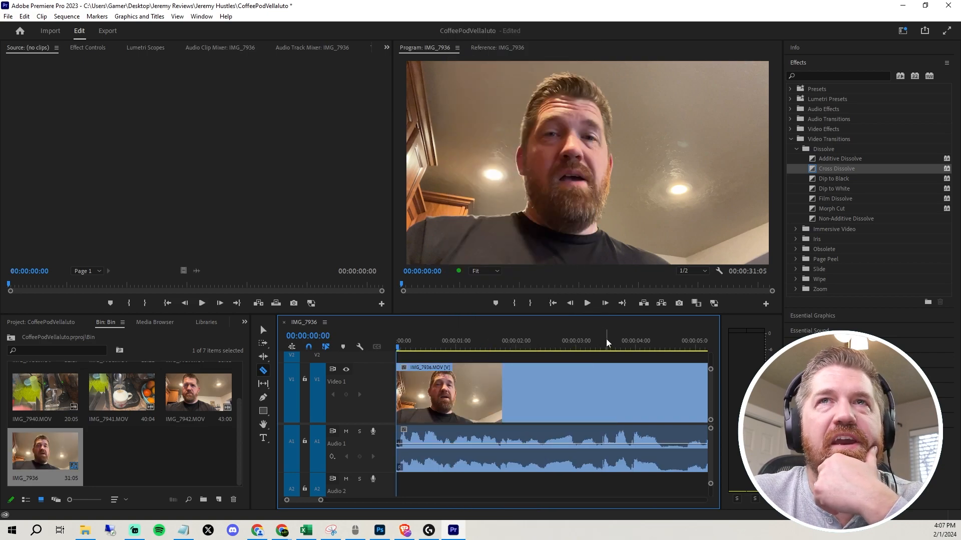
Play through the trimmed clip to its end, rechecking the part from 00:00:20:00, to look for sections to remove.
{"action": "key", "text": "space"}
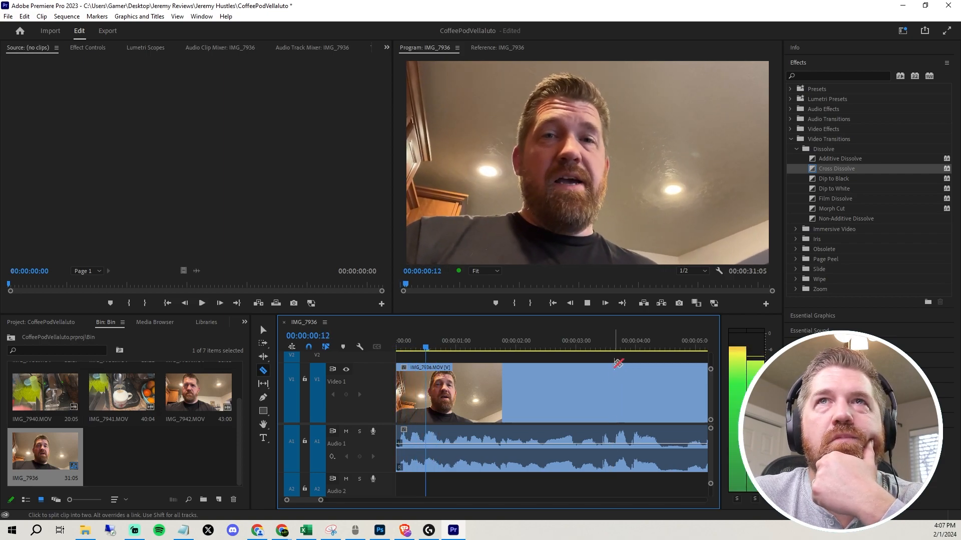
{"action": "key", "text": "space"}
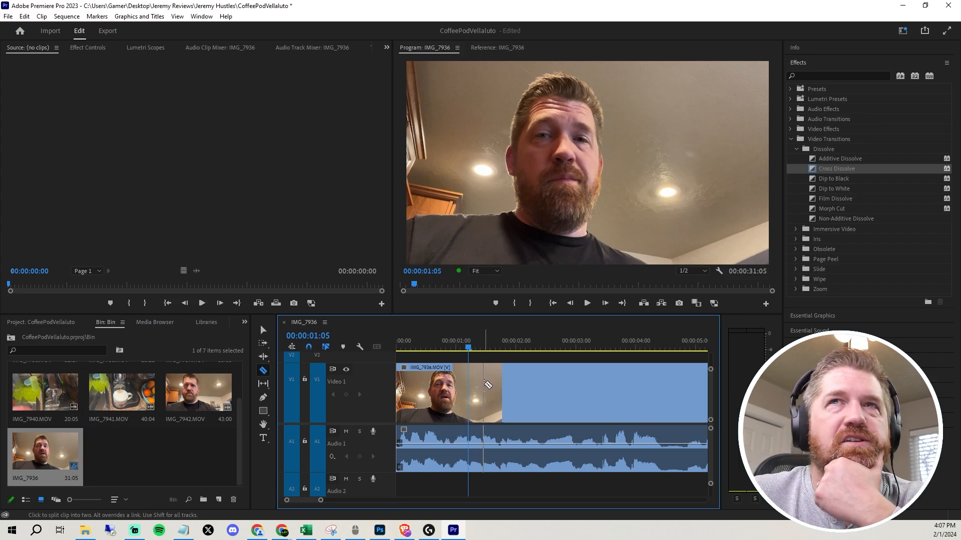
{"action": "key", "text": "space"}
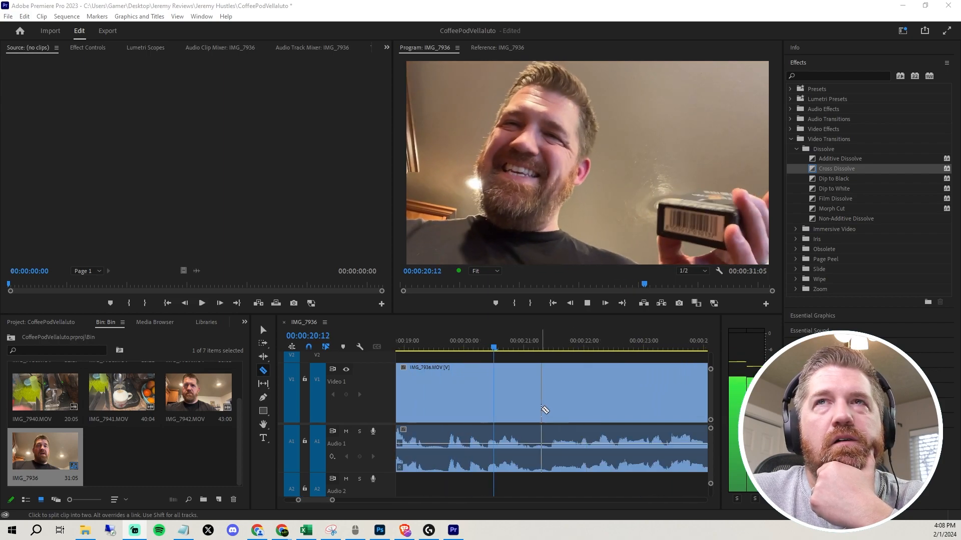
{"action": "left_click", "coordinate": [520, 343]}
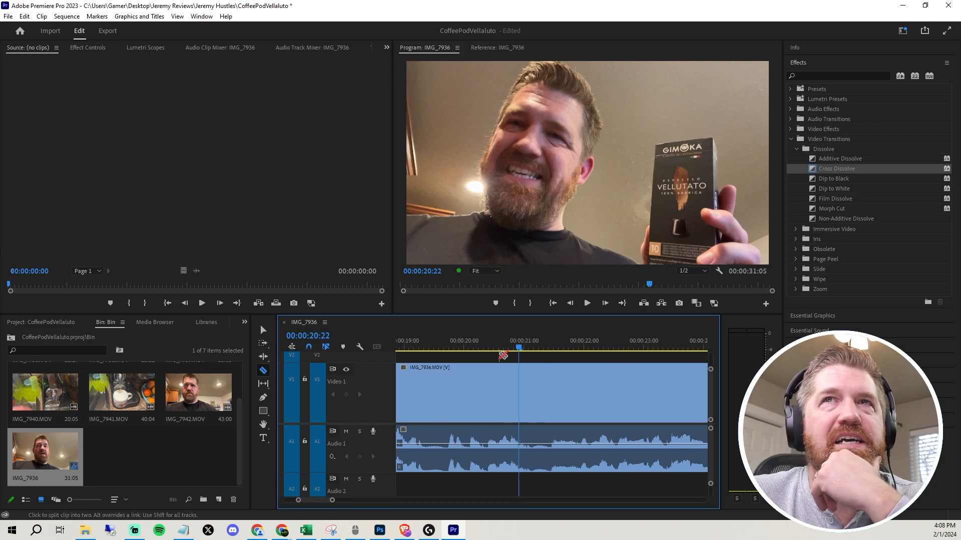
{"action": "left_click_drag", "start_coordinate": [502, 344], "coordinate": [465, 351]}
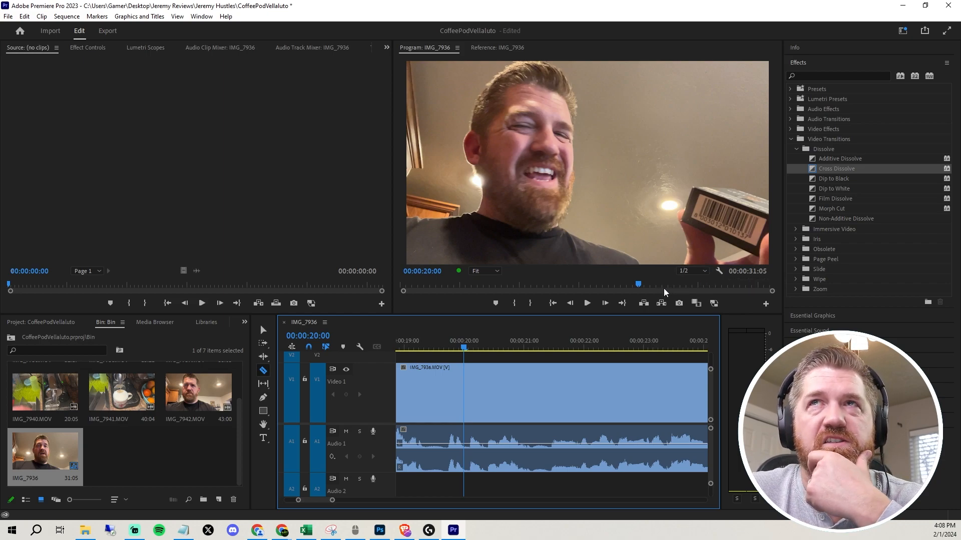
{"action": "key", "text": "space"}
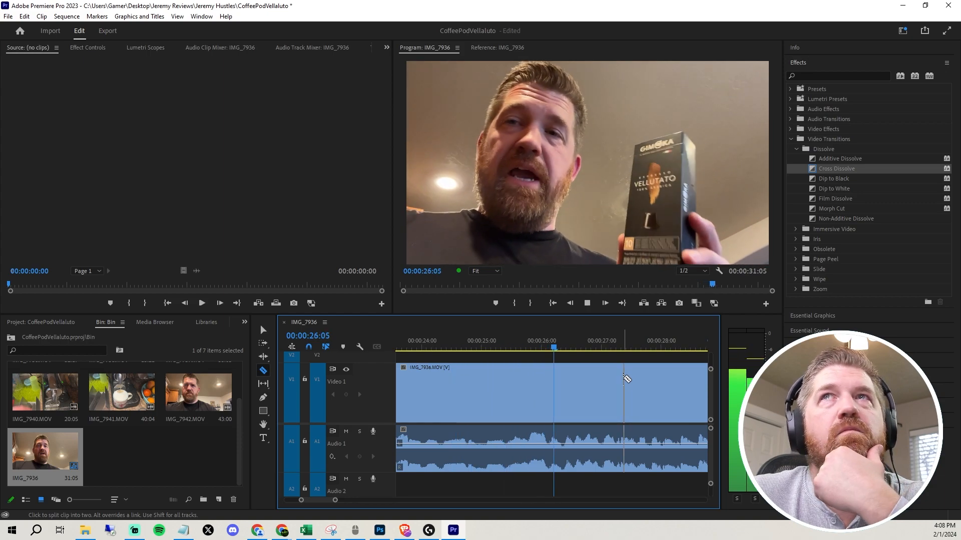
{"action": "key", "text": "space"}
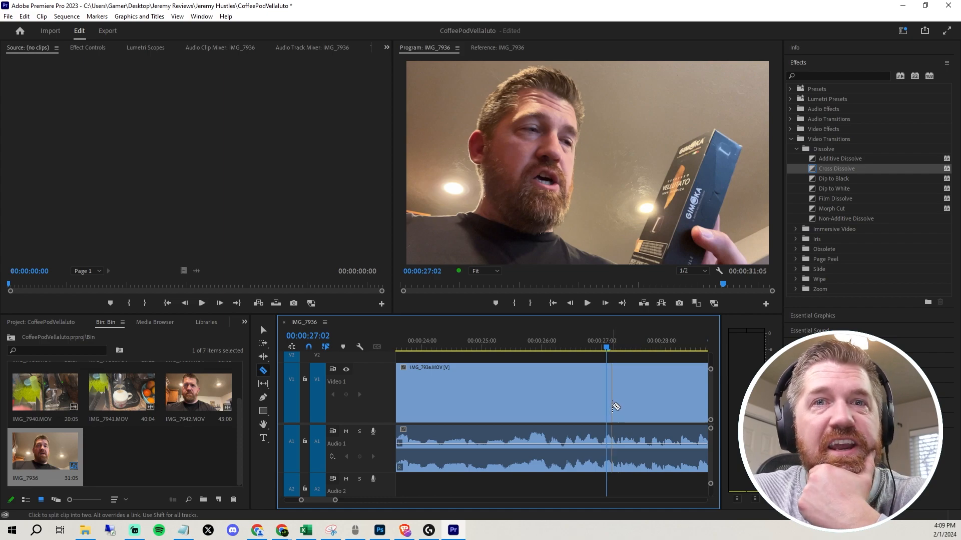
{"action": "key", "text": "space"}
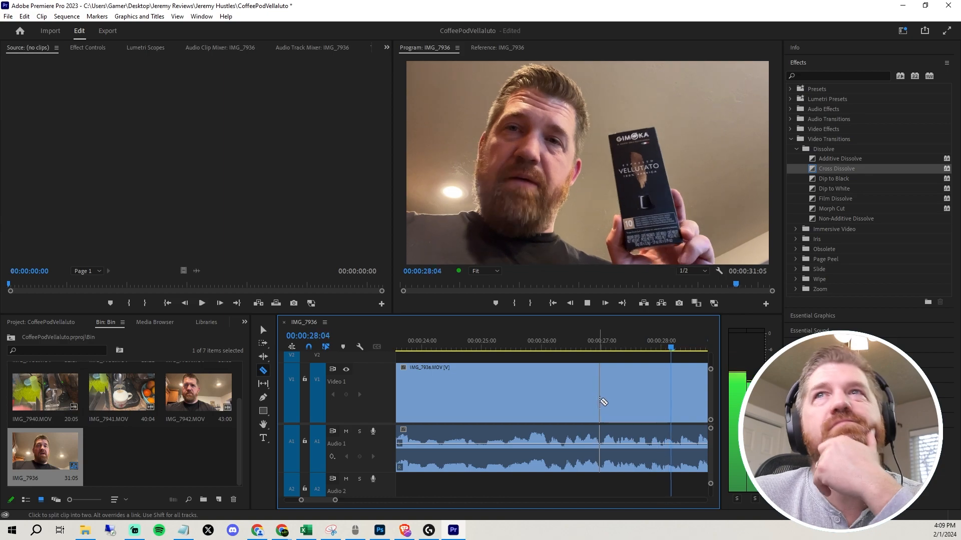
{"action": "key", "text": "space"}
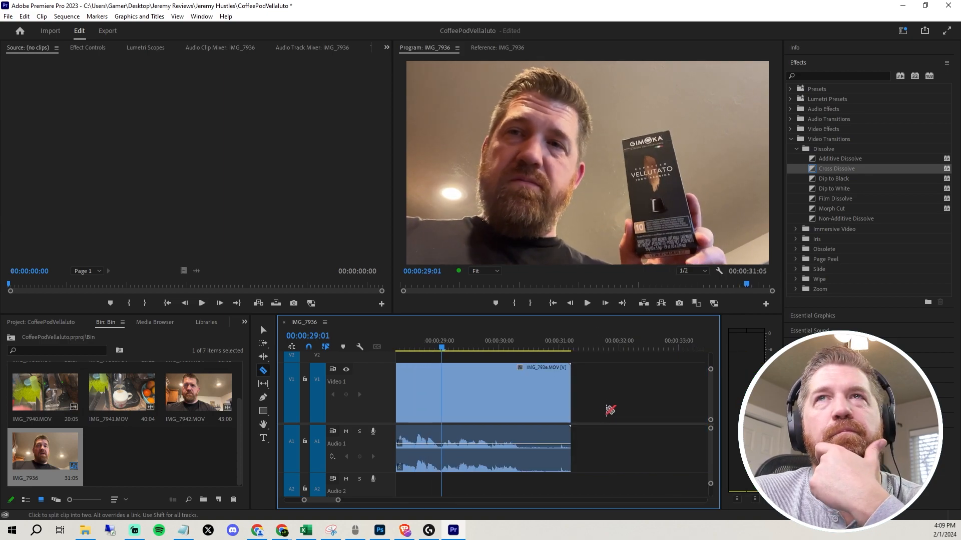
{"action": "key", "text": "space"}
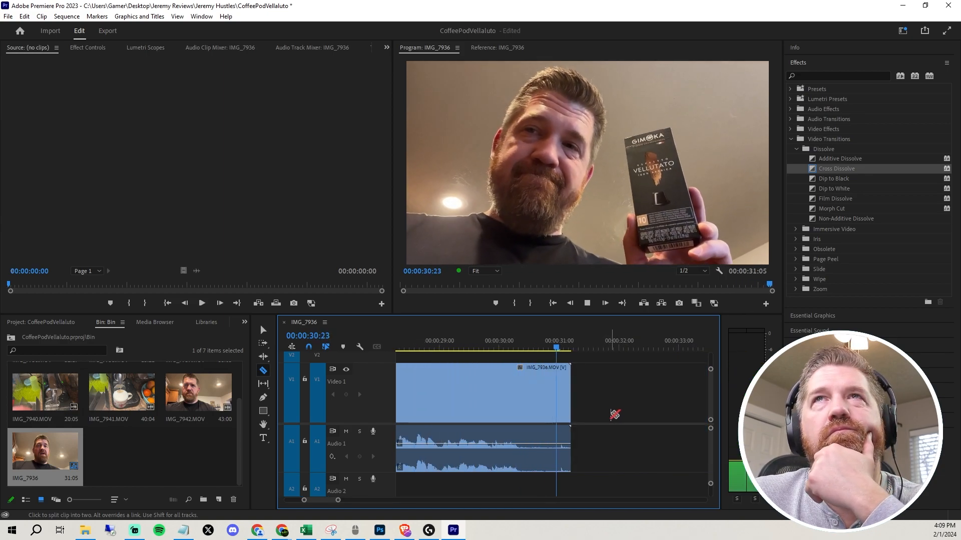
{"action": "key", "text": "space"}
Cut the clip at 00:00:30:08, where the speech ends, and ripple delete the remaining tail.
{"action": "mouse_move", "coordinate": [525, 344]}
{"action": "left_mouse_down"}
{"action": "mouse_move", "coordinate": [551, 346]}
{"action": "mouse_move", "coordinate": [519, 349]}
{"action": "mouse_move", "coordinate": [556, 352]}
{"action": "mouse_move", "coordinate": [514, 347]}
{"action": "mouse_move", "coordinate": [569, 352]}
{"action": "mouse_move", "coordinate": [520, 348]}
{"action": "left_mouse_up"}
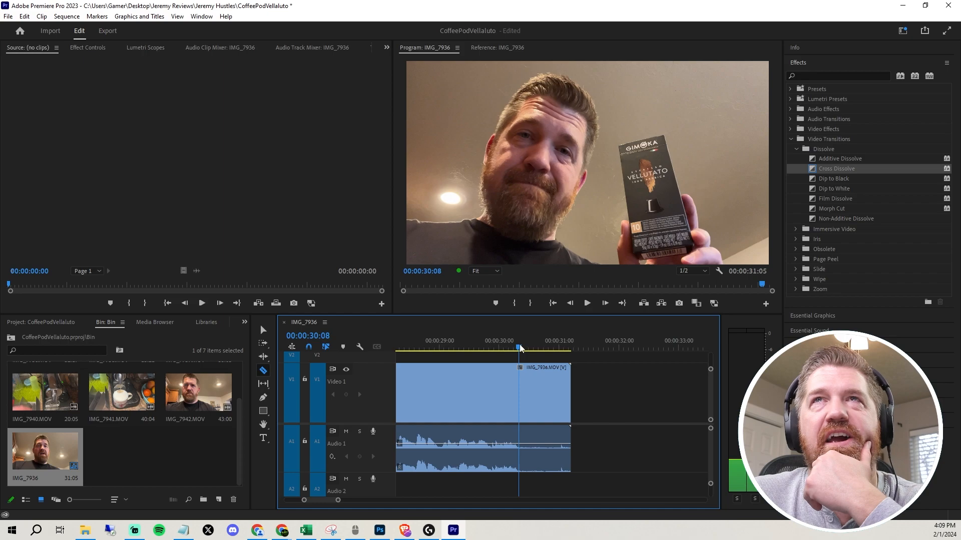
{"action": "left_click", "coordinate": [523, 382]}
{"action": "right_click", "coordinate": [540, 382]}
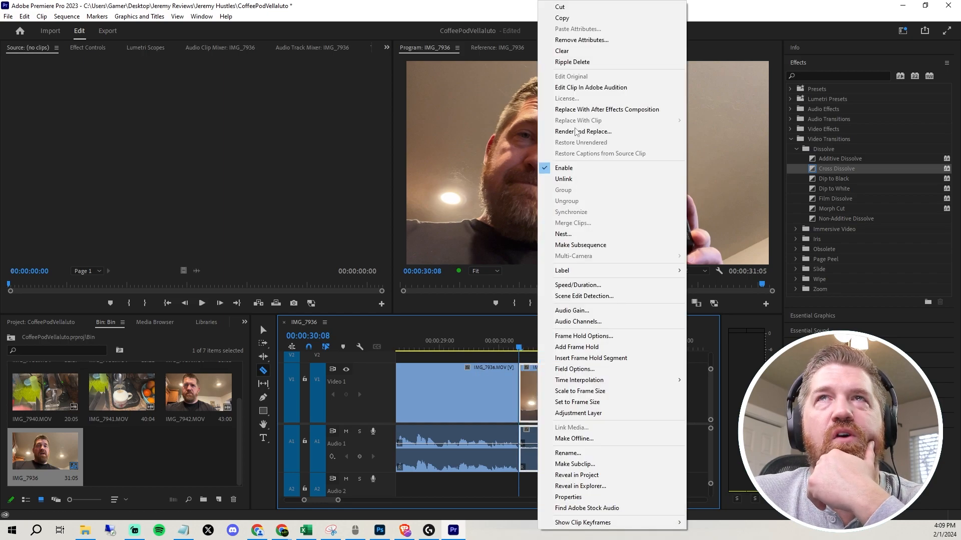
{"action": "left_click", "coordinate": [574, 62]}
Play back the last moments of the sequence to check the new ending.
{"action": "left_click", "coordinate": [505, 341]}
{"action": "key", "text": "space"}
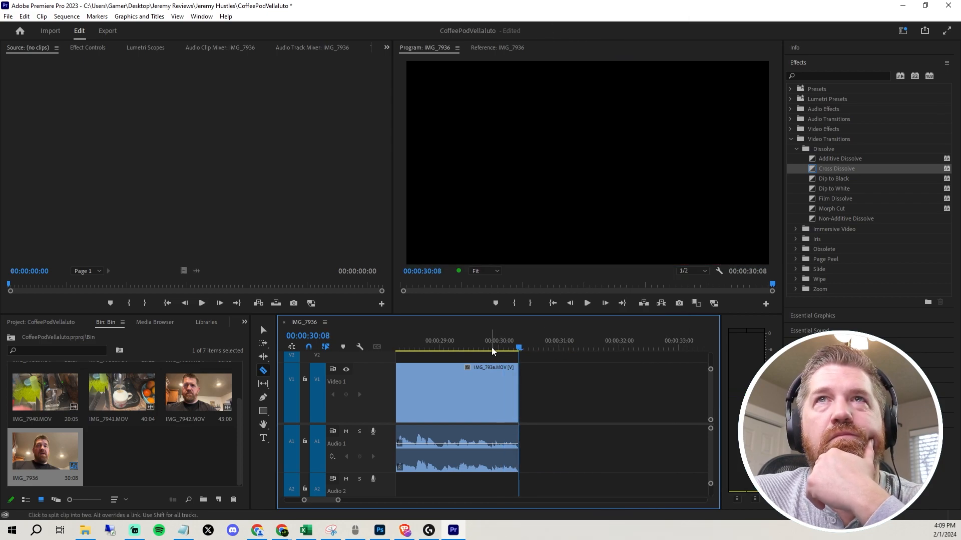
{"action": "left_click", "coordinate": [490, 345]}
{"action": "key", "text": "space"}
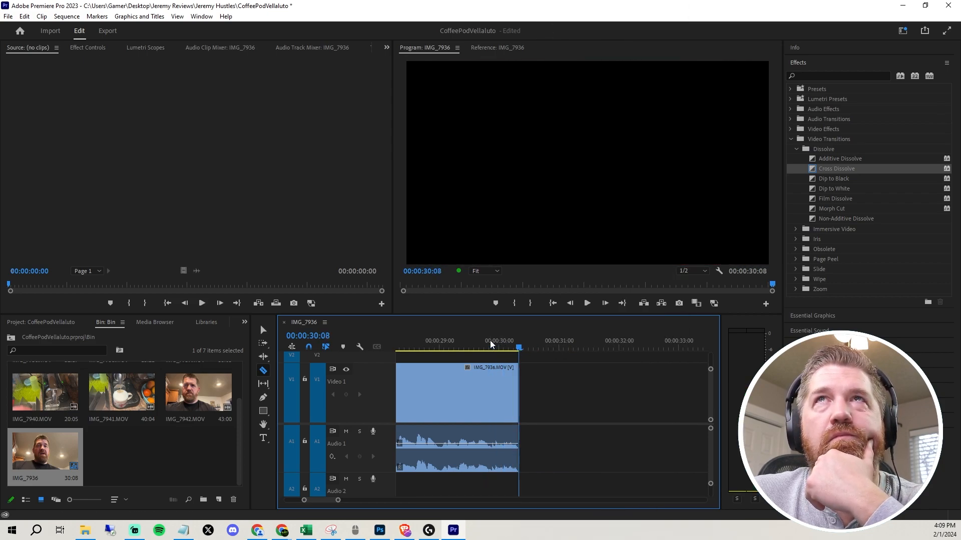
Place IMG_7938.MOV directly after the first clip at 00:00:30:08 and play across the join.
{"action": "scroll", "coordinate": [109, 448], "scroll_direction": "up", "scroll_amount": 1}
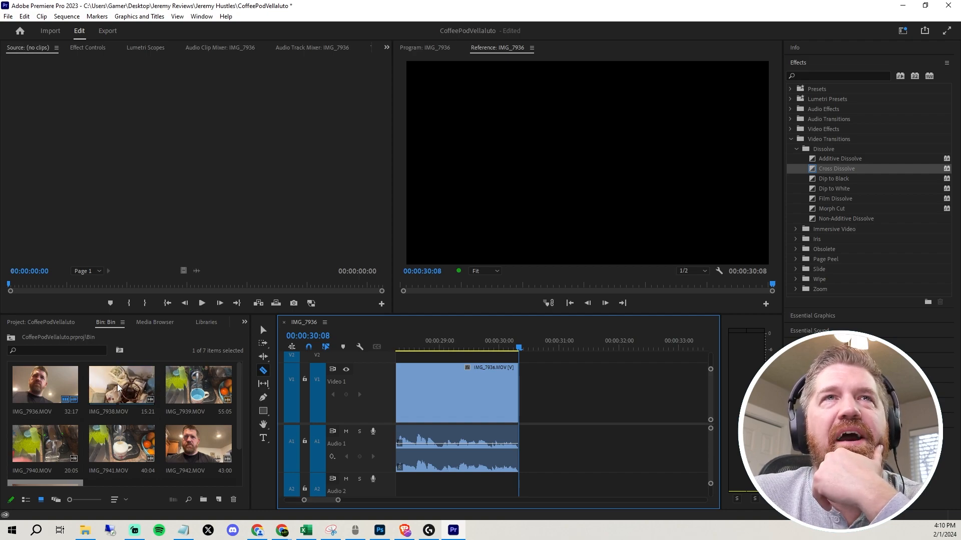
{"action": "left_click_drag", "start_coordinate": [120, 382], "coordinate": [521, 390]}
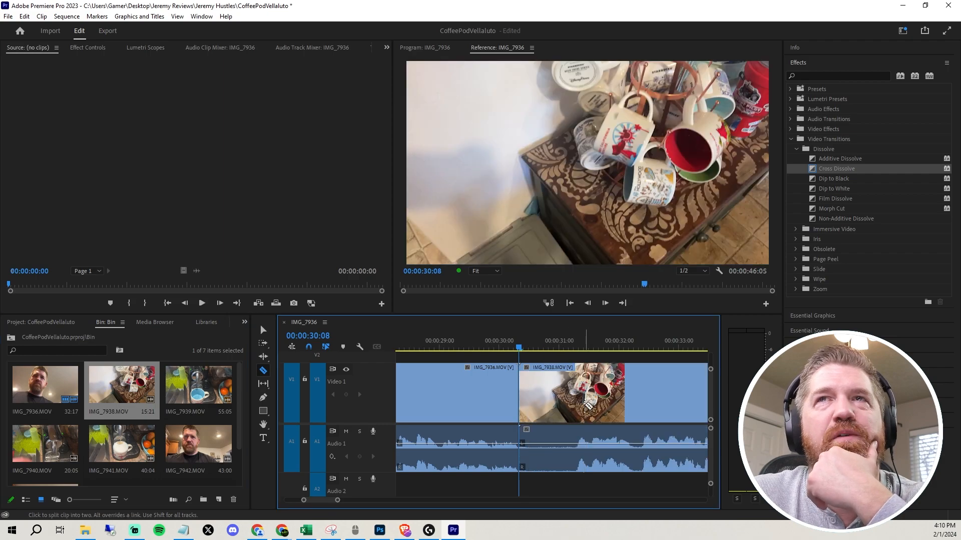
{"action": "scroll", "coordinate": [585, 403], "scroll_direction": "down", "scroll_amount": 2}
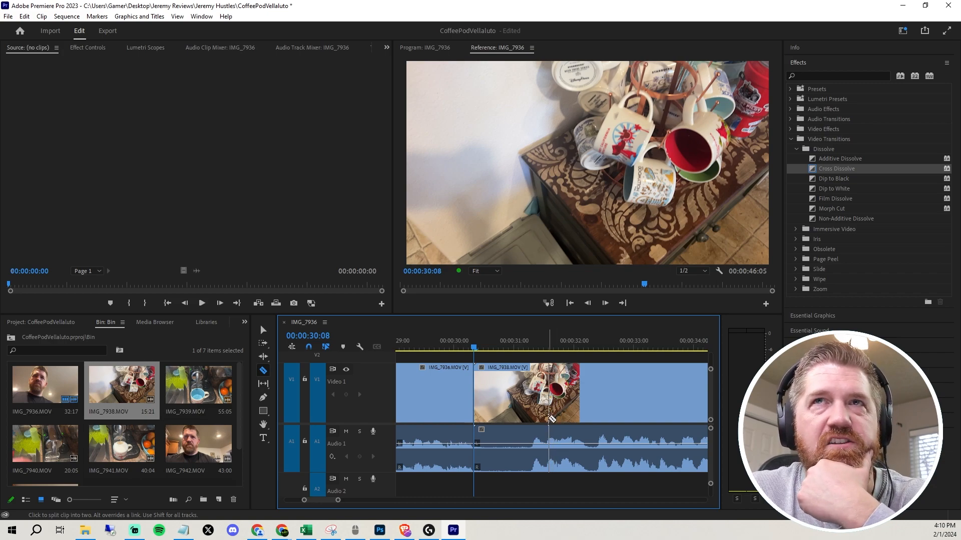
{"action": "left_click", "coordinate": [457, 345]}
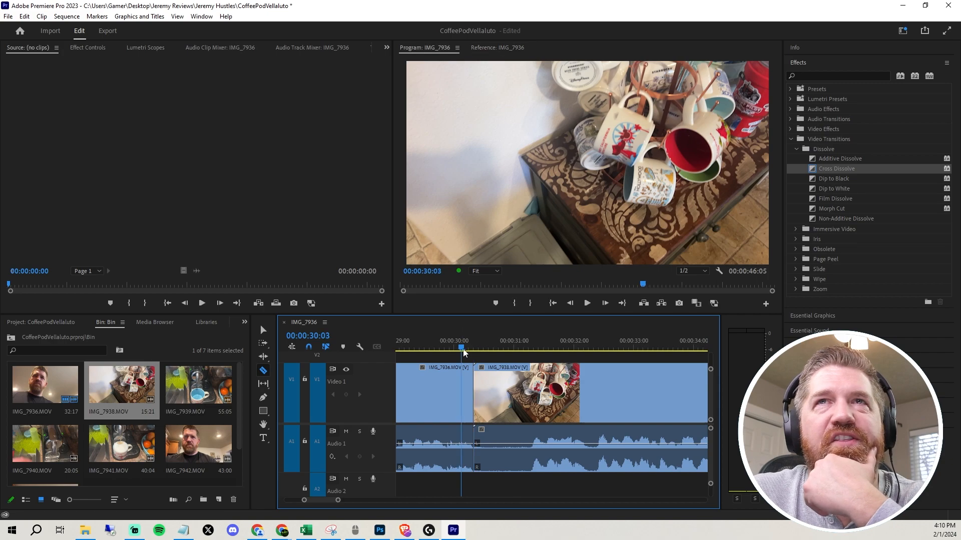
{"action": "key", "text": "space"}
{"action": "key", "text": "space"}
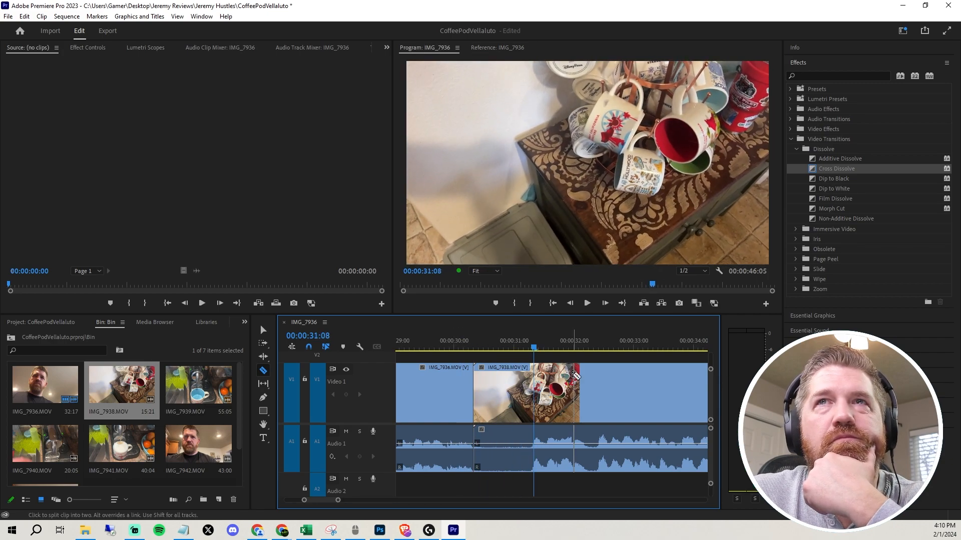
Cut the IMG_7938.MOV clip at 00:00:31:06, just before its speech starts.
{"action": "left_click", "coordinate": [477, 347]}
{"action": "left_click_drag", "start_coordinate": [479, 346], "coordinate": [531, 361]}
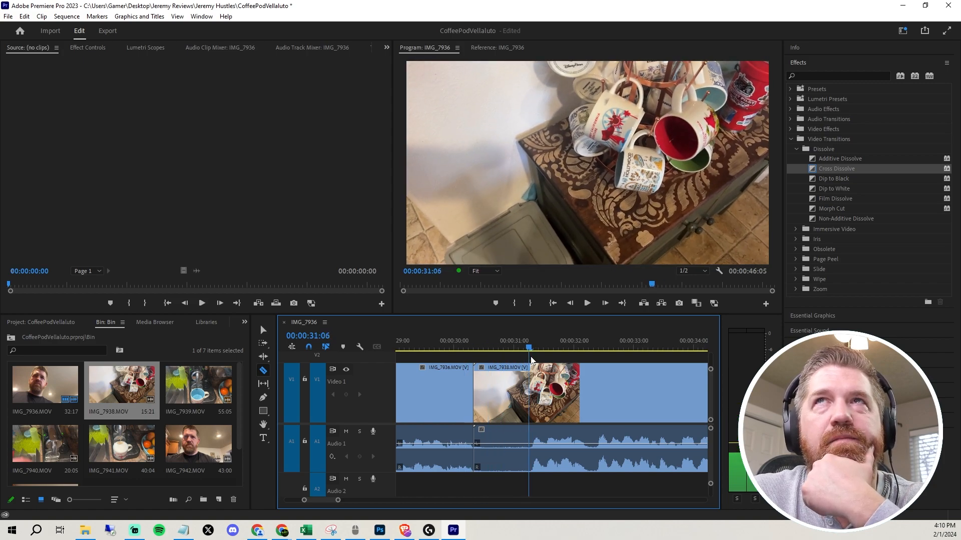
{"action": "left_click", "coordinate": [530, 402]}
Clear the short opening piece of IMG_7938.MOV, compare with and without it using undo and redo, and end on the undone state.
{"action": "right_click", "coordinate": [507, 403]}
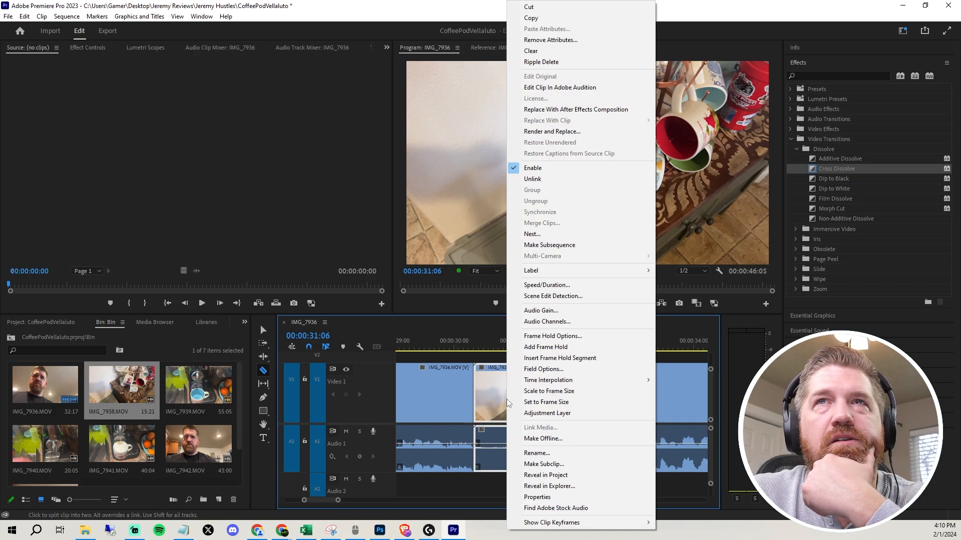
{"action": "left_click", "coordinate": [534, 52]}
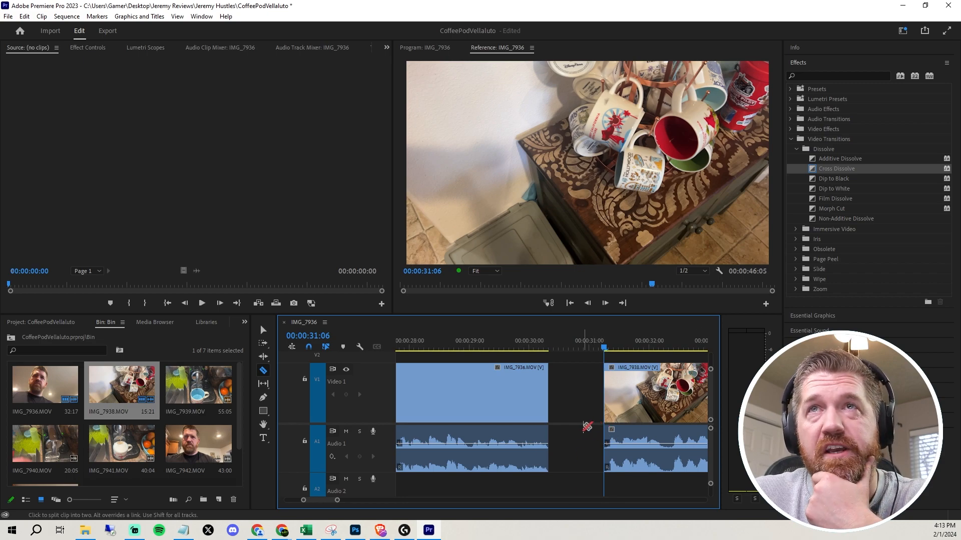
{"action": "key", "text": "ctrl+z"}
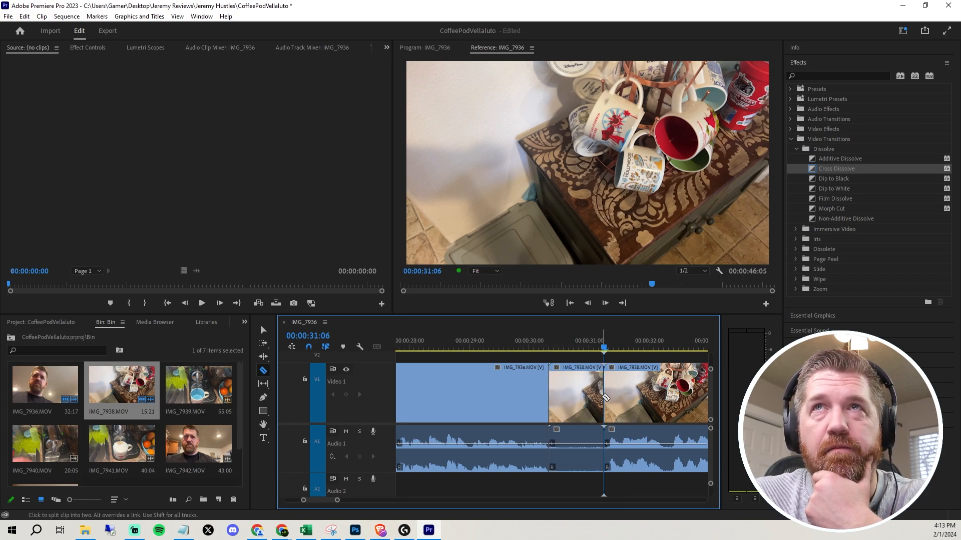
{"action": "key", "text": "ctrl+shift+z"}
{"action": "key", "text": "ctrl+z"}
{"action": "key", "text": "ctrl+shift+z"}
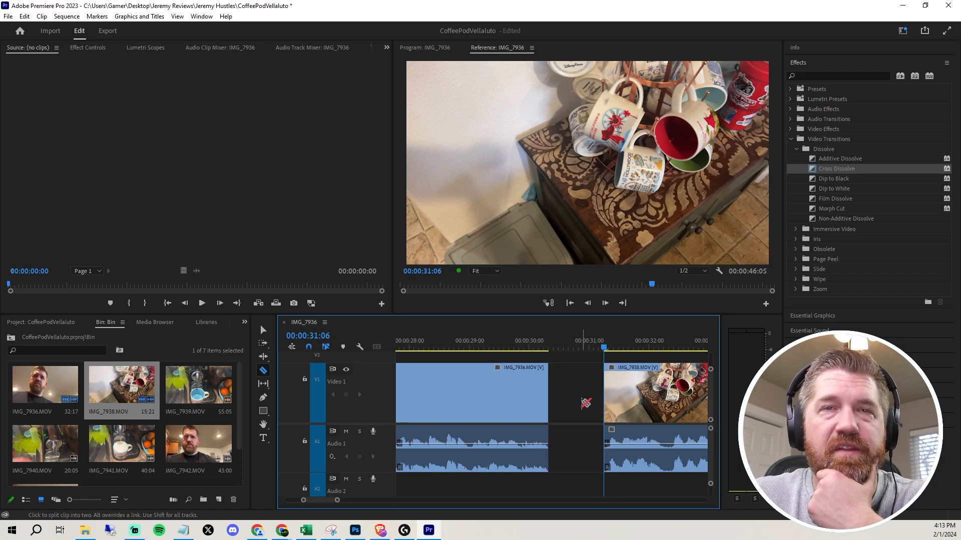
{"action": "key", "text": "ctrl+z"}
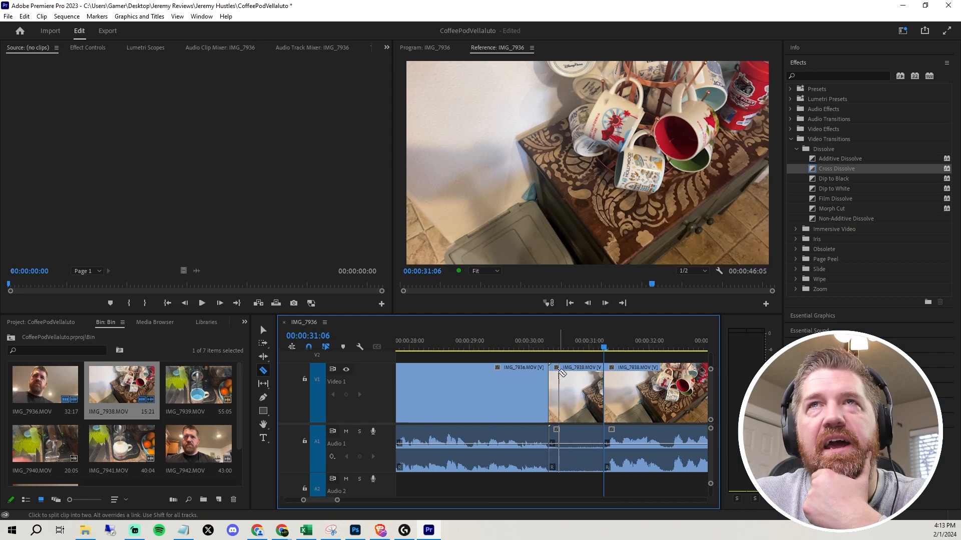
Ripple delete the opening piece of IMG_7938.MOV before the cut, and replay the join to check the timing.
{"action": "right_click", "coordinate": [573, 380]}
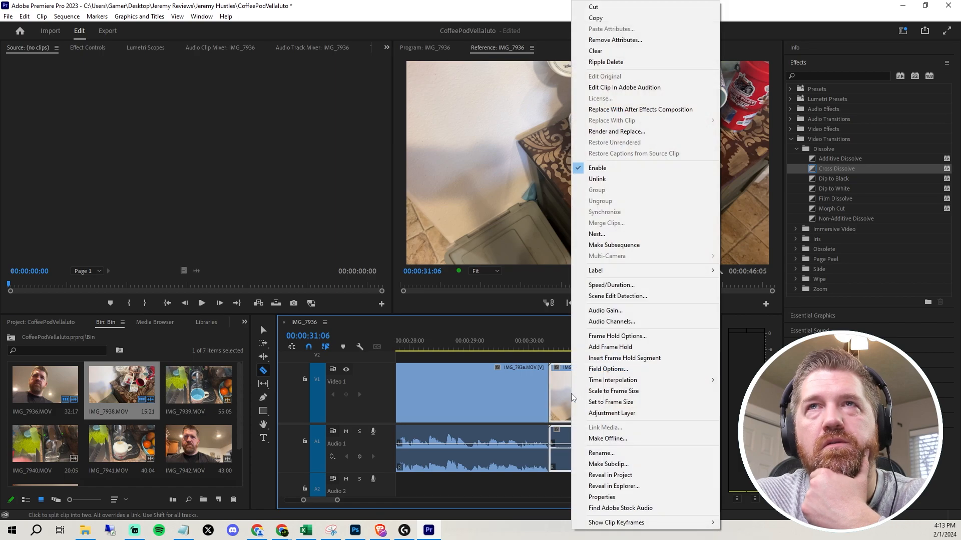
{"action": "left_click", "coordinate": [626, 62]}
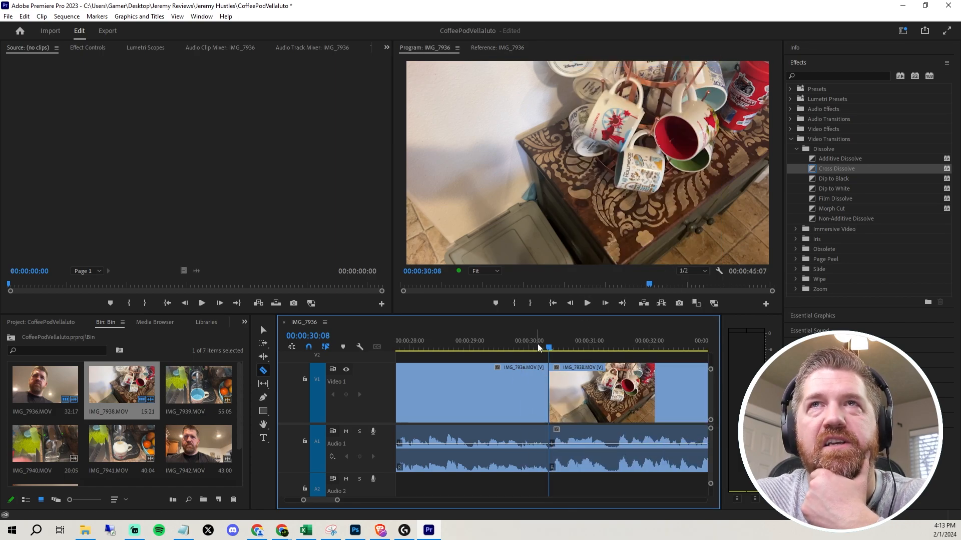
{"action": "key", "text": "space"}
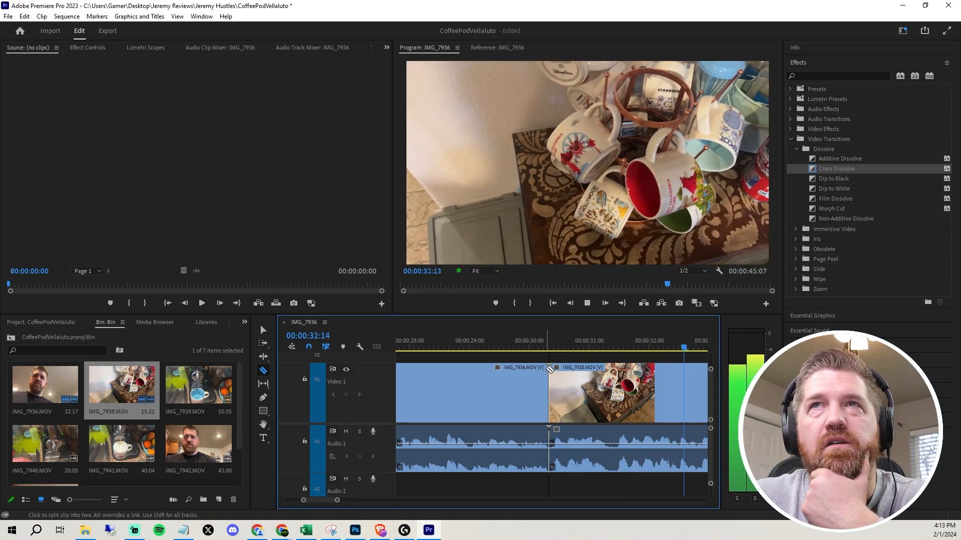
{"action": "key", "text": "space"}
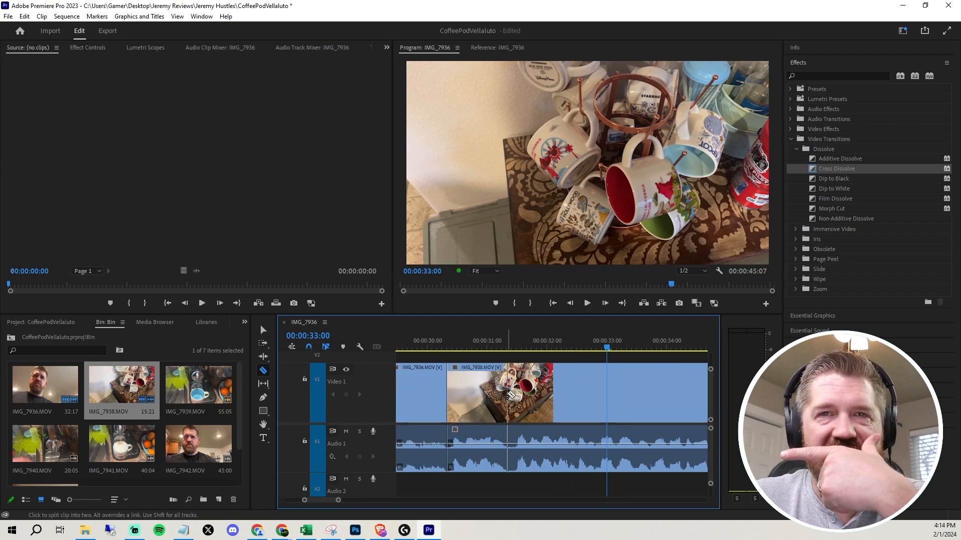
{"action": "left_click_drag", "start_coordinate": [440, 348], "coordinate": [461, 350]}
{"action": "key", "text": "space"}
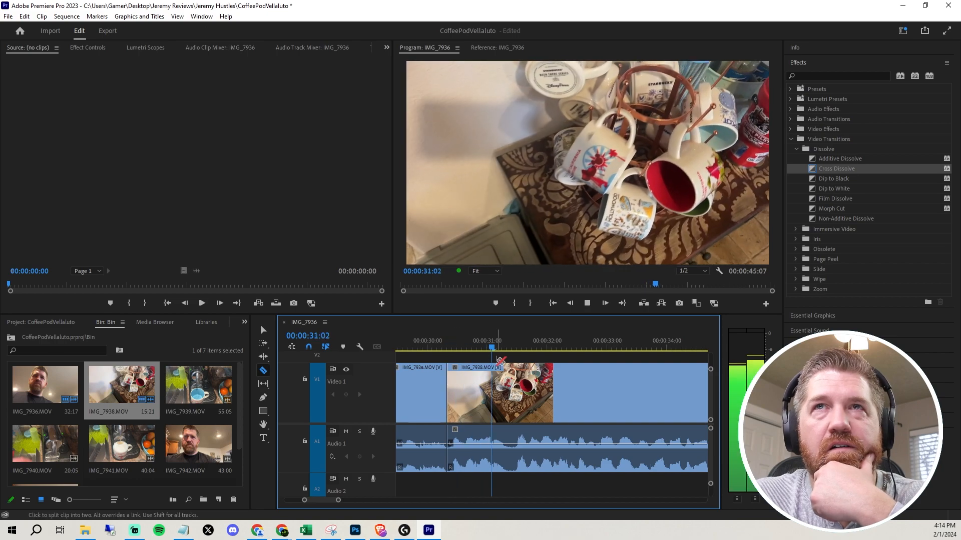
{"action": "key", "text": "space"}
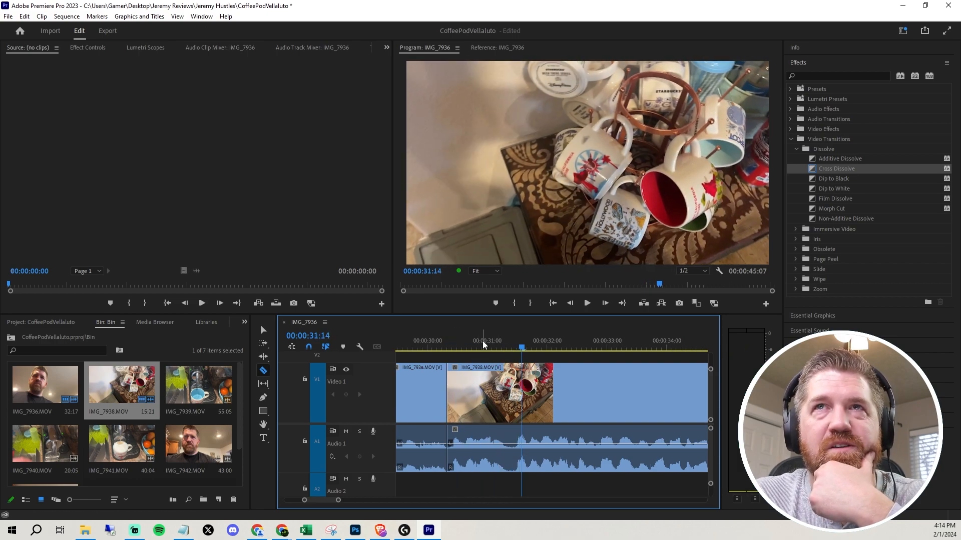
Cut IMG_7938.MOV again at 00:00:31:11 and ripple delete the piece between the first clip and that cut.
{"action": "left_click_drag", "start_coordinate": [496, 349], "coordinate": [515, 350]}
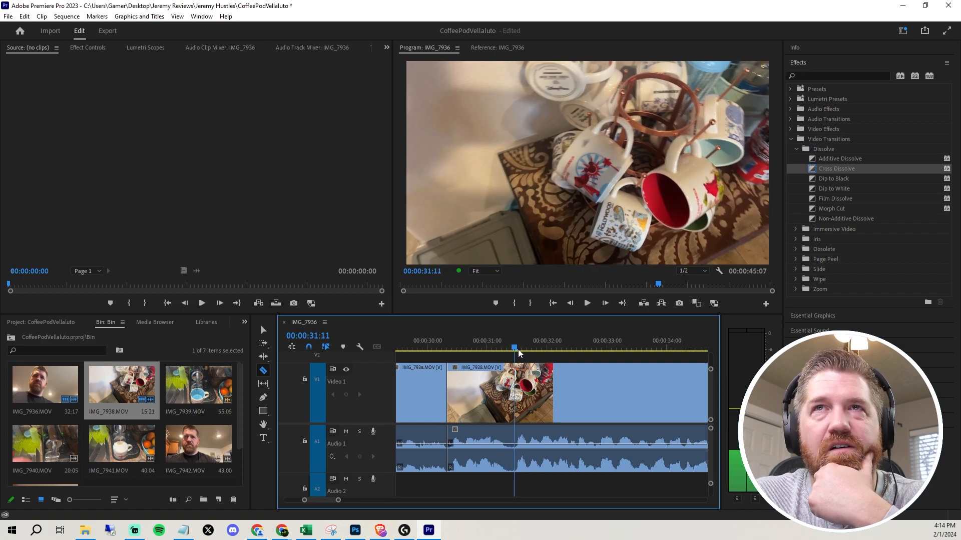
{"action": "left_click", "coordinate": [520, 398]}
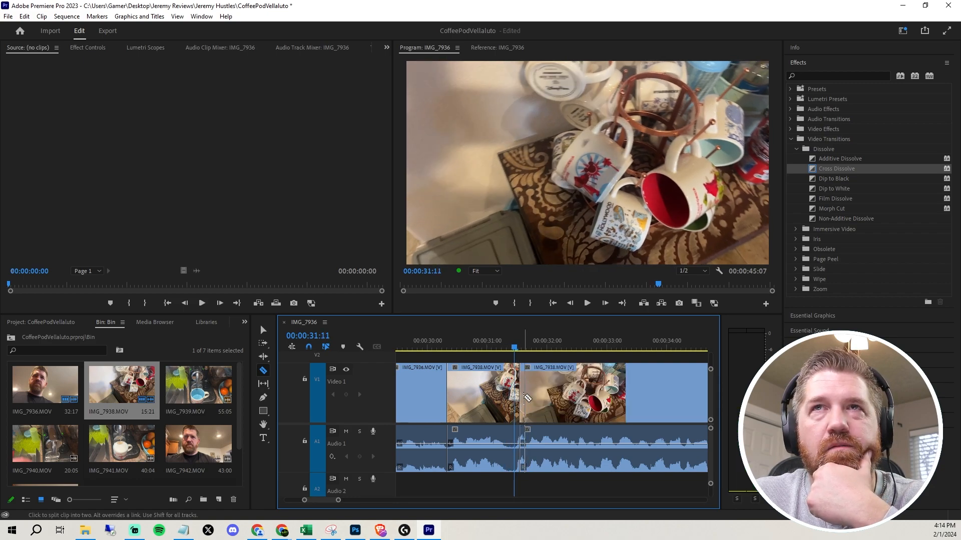
{"action": "key", "text": "ctrl+z"}
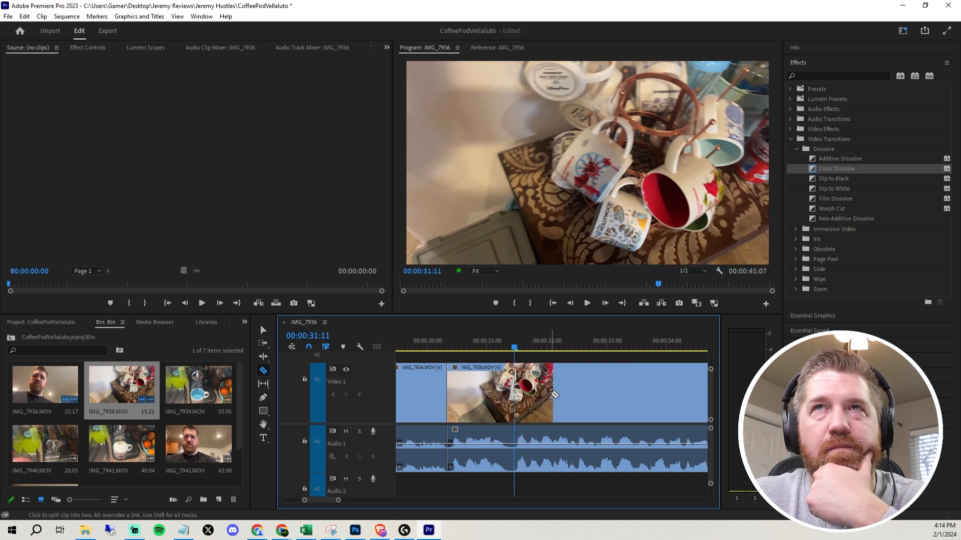
{"action": "right_click", "coordinate": [492, 400]}
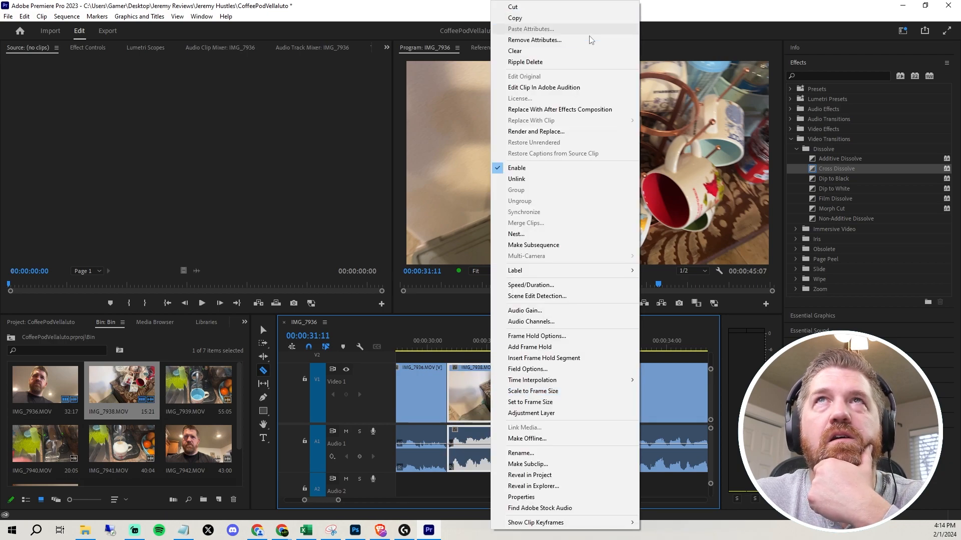
{"action": "left_click", "coordinate": [574, 62]}
{"action": "left_click", "coordinate": [425, 345]}
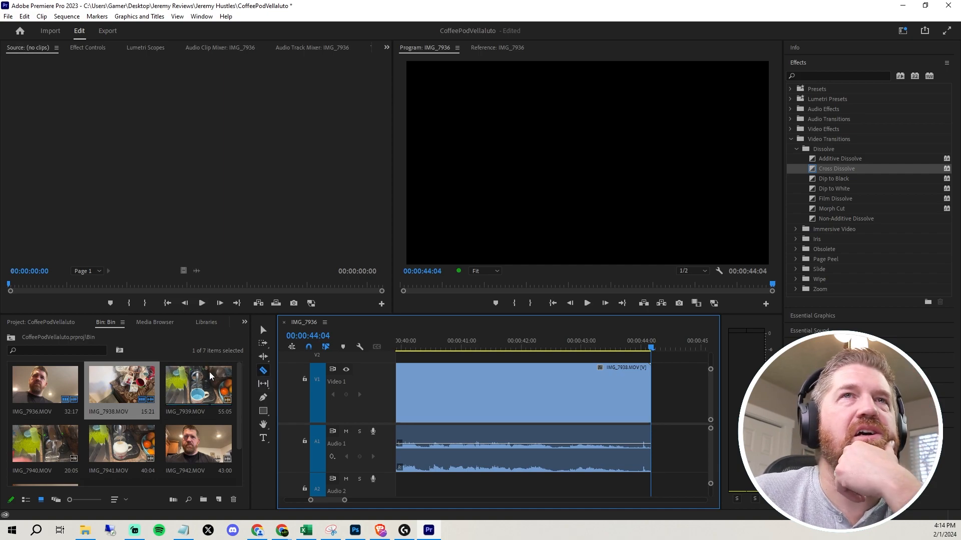
Place IMG_7939.MOV at the end of the sequence at 00:00:44:04 and play across the join.
{"action": "scroll", "coordinate": [666, 413], "scroll_direction": "down", "scroll_amount": 5}
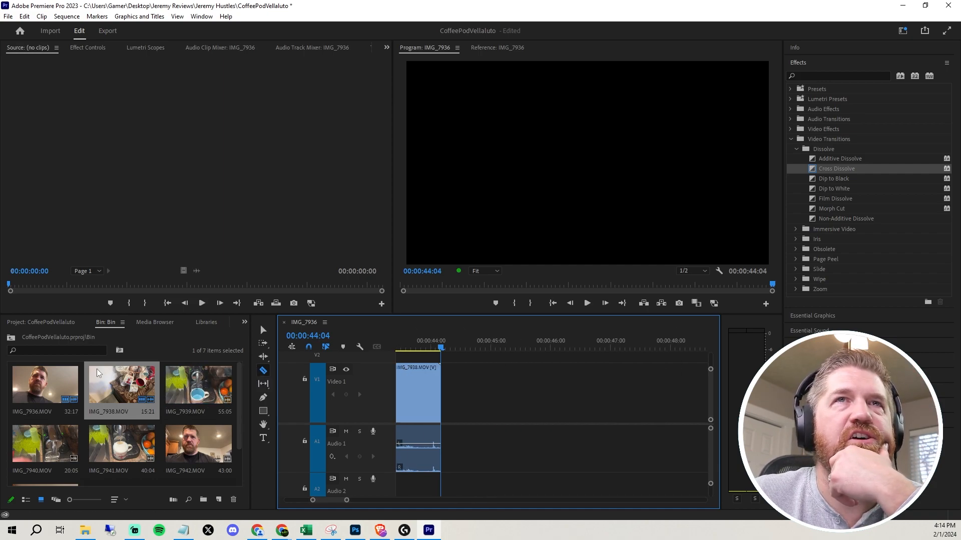
{"action": "left_click_drag", "start_coordinate": [192, 397], "coordinate": [441, 384]}
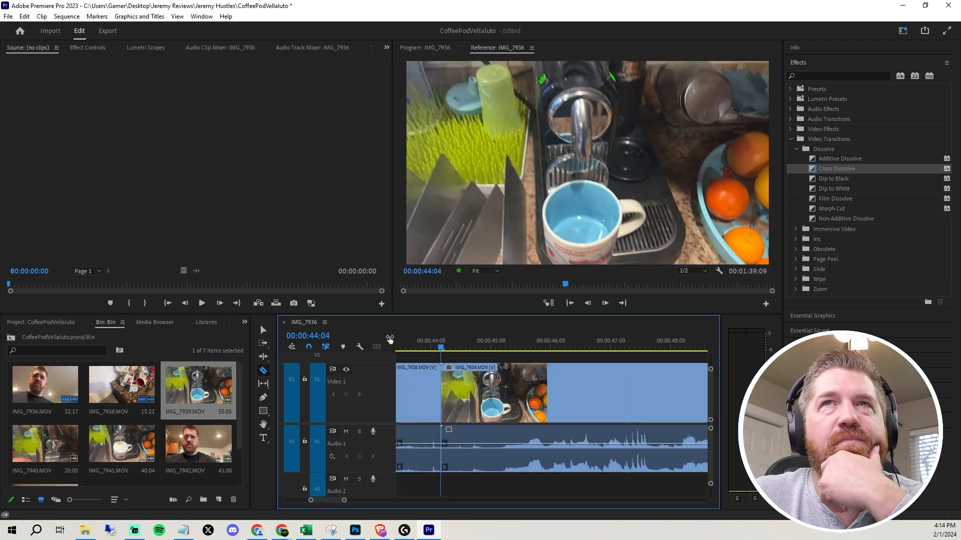
{"action": "left_click", "coordinate": [415, 350]}
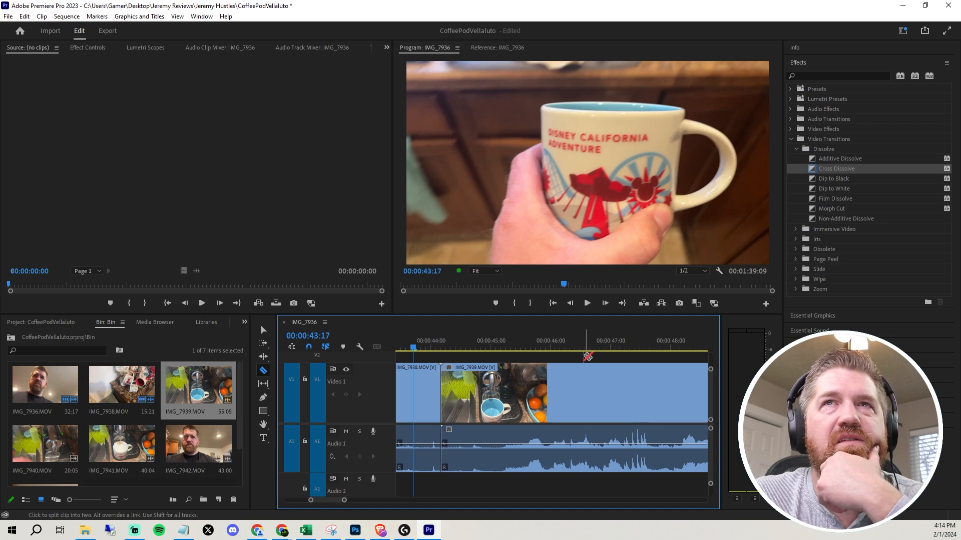
{"action": "key", "text": "space"}
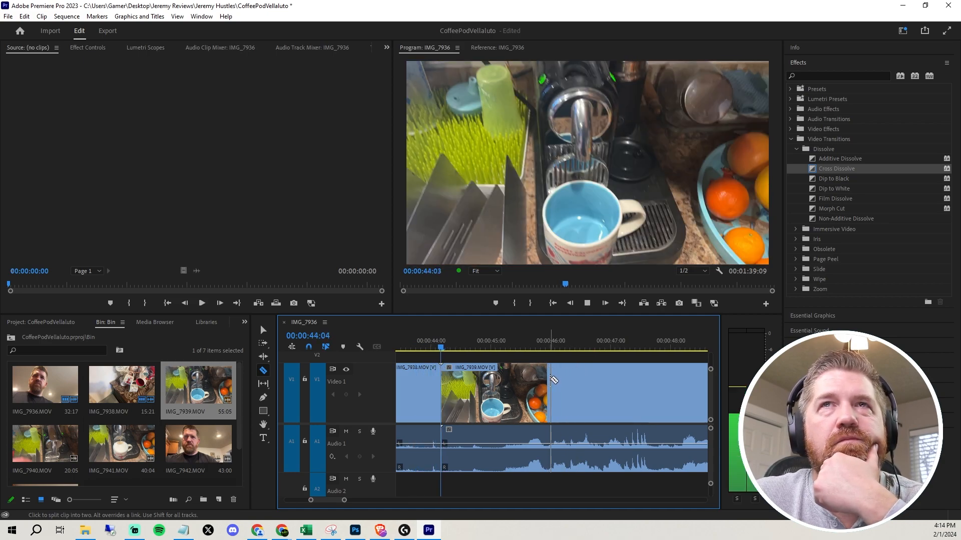
{"action": "key", "text": "space"}
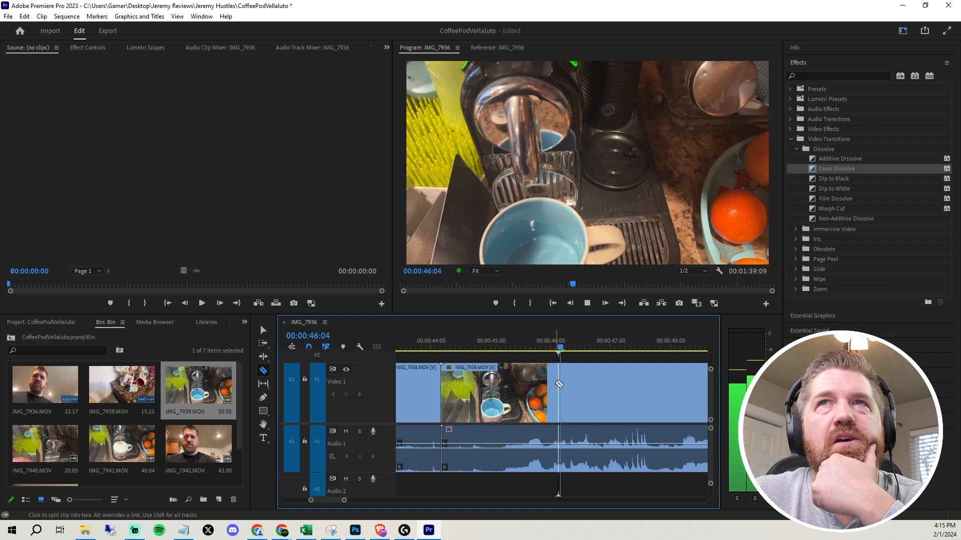
Cut the end of IMG_7938.MOV at 00:00:44:00 and ripple delete the remaining tail.
{"action": "left_click", "coordinate": [430, 348]}
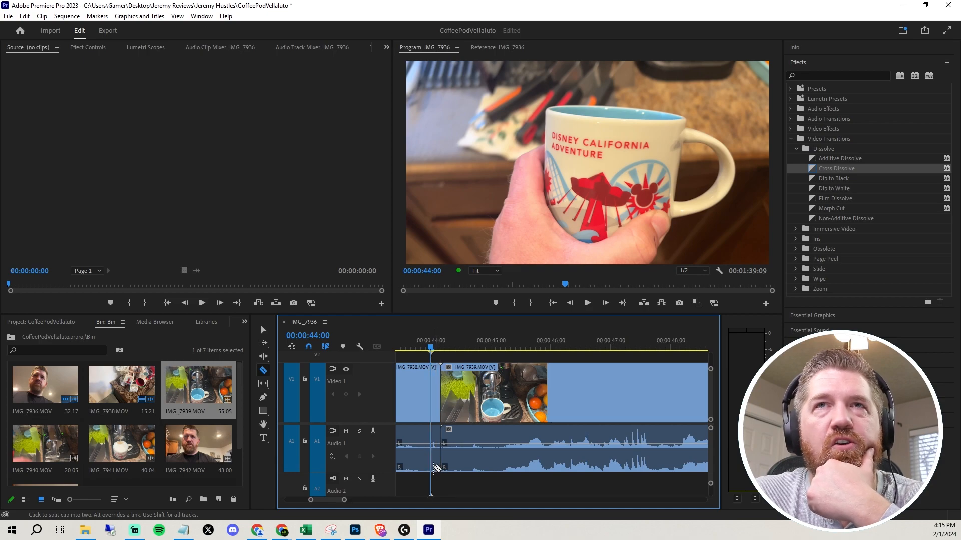
{"action": "left_click", "coordinate": [433, 396]}
{"action": "right_click", "coordinate": [436, 394]}
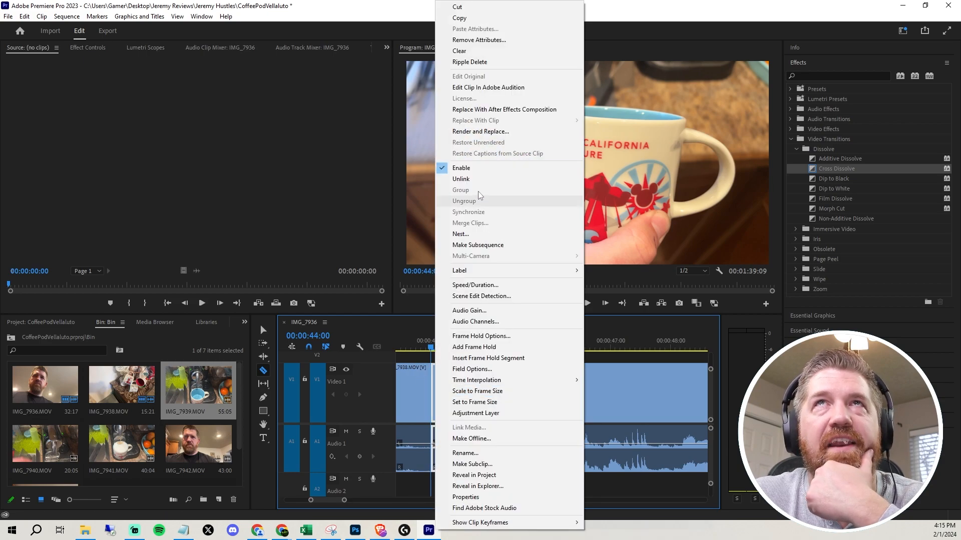
{"action": "left_click", "coordinate": [481, 62]}
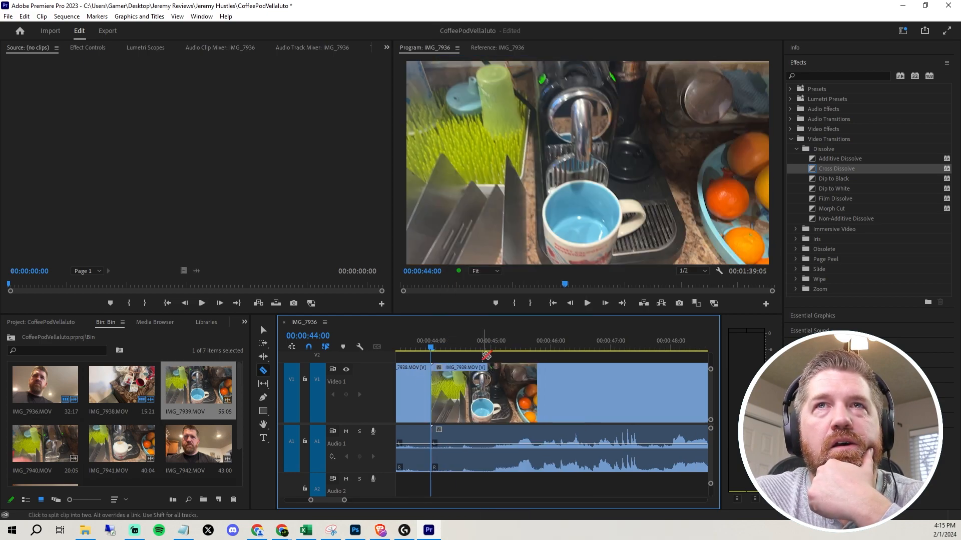
Cut IMG_7939.MOV at 00:00:45:00, just before its speech starts, and ripple delete the opening piece.
{"action": "left_click_drag", "start_coordinate": [432, 351], "coordinate": [491, 350]}
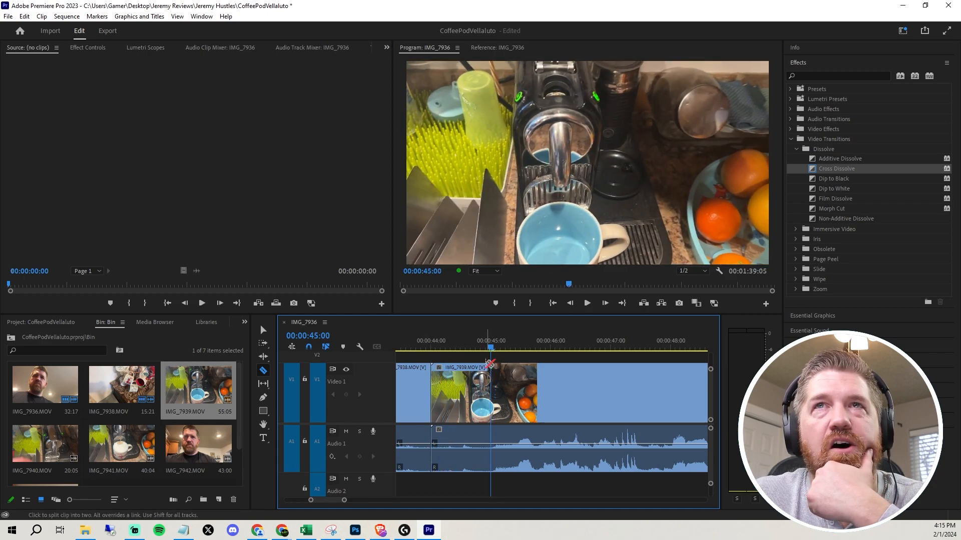
{"action": "left_click", "coordinate": [492, 381]}
{"action": "right_click", "coordinate": [465, 381]}
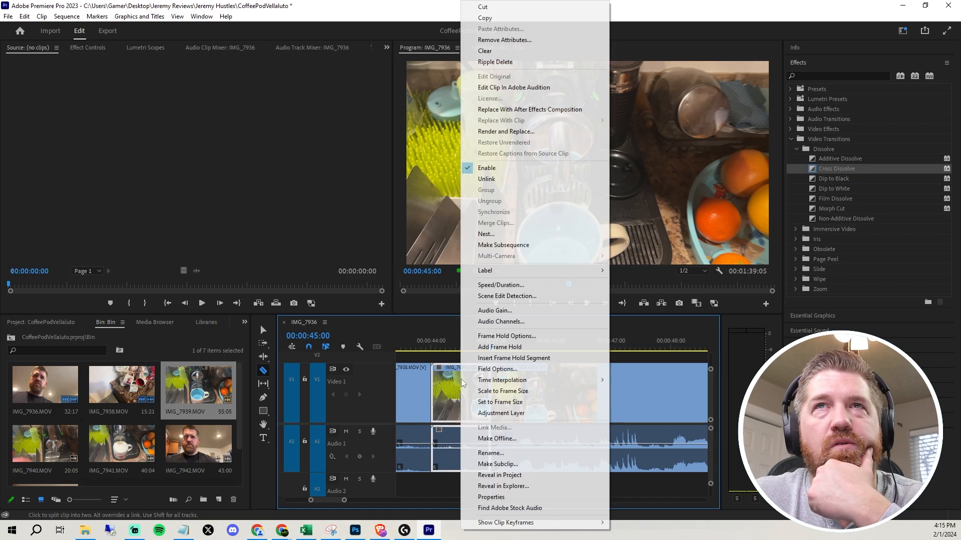
{"action": "left_click", "coordinate": [501, 63]}
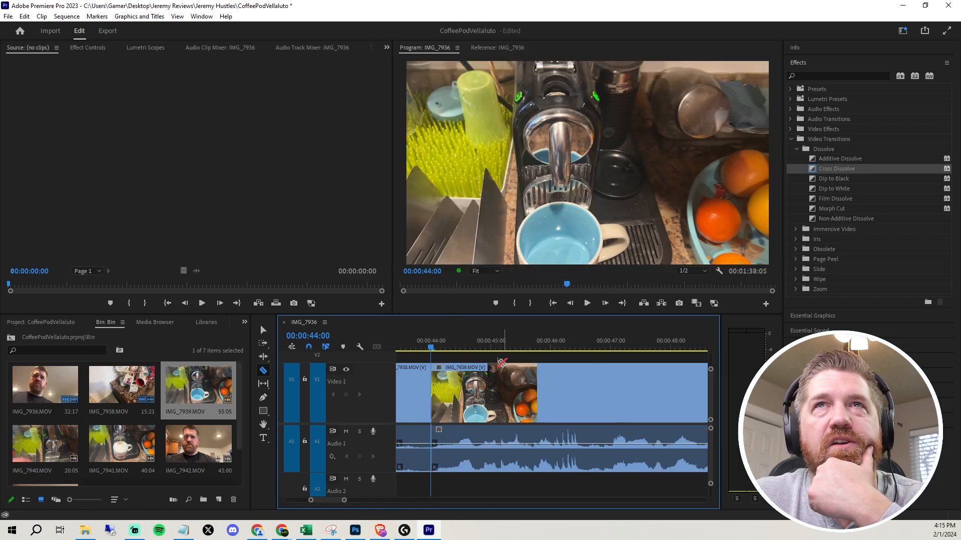
Play from just before the IMG_7939.MOV join to about 00:00:58:23 to look for sections to remove.
{"action": "left_click", "coordinate": [407, 345]}
{"action": "key", "text": "space"}
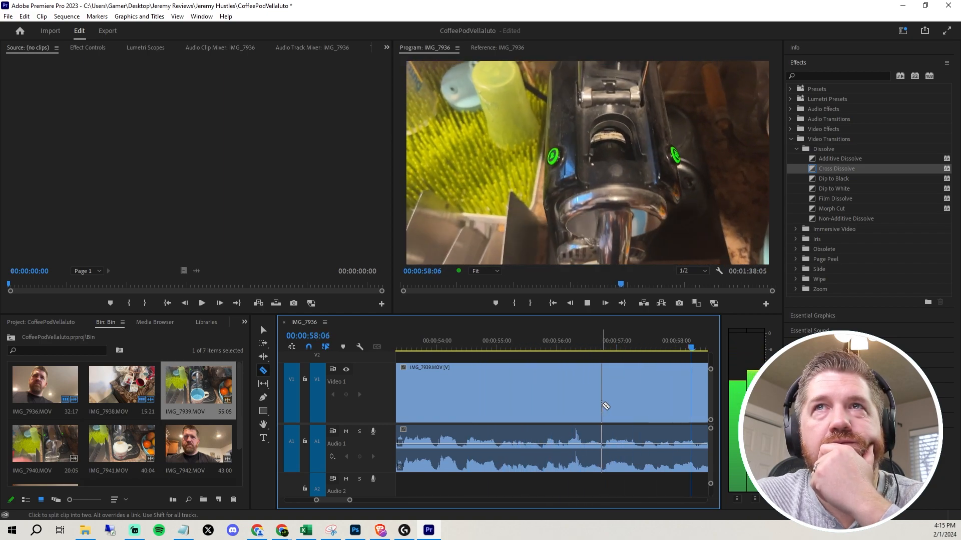
{"action": "key", "text": "space"}
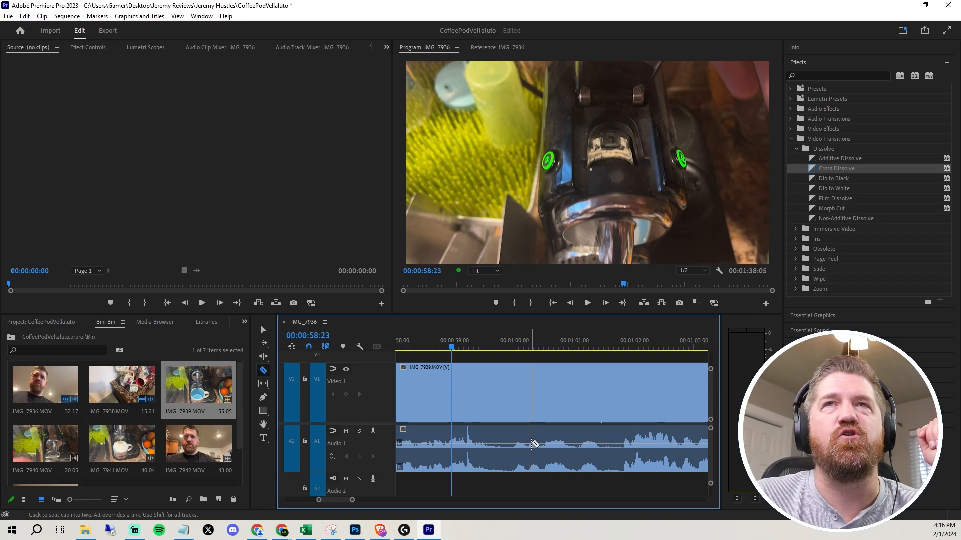
Play the rest of IMG_7939.MOV from 00:00:58:23 to find where its ending should be cut.
{"action": "key", "text": "space"}
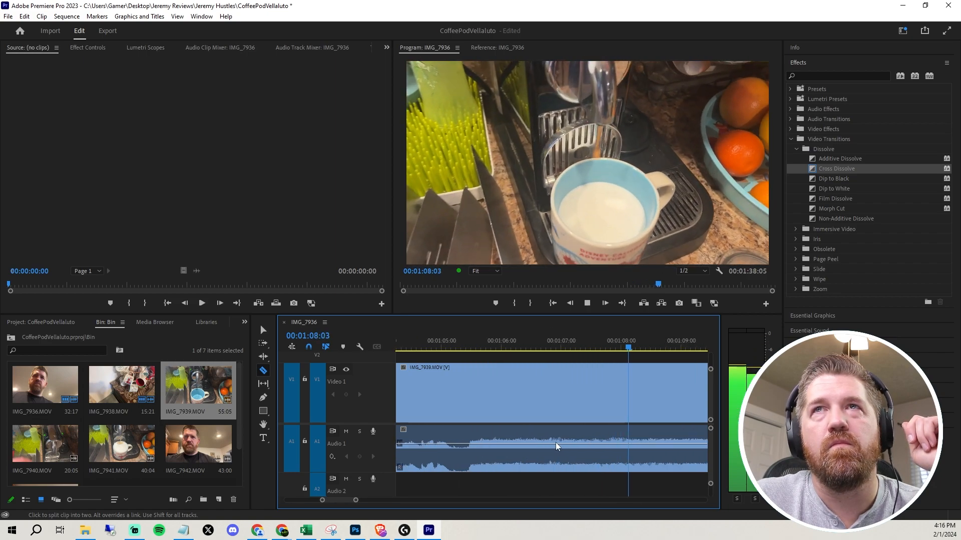
{"action": "scroll", "coordinate": [557, 445], "scroll_direction": "down", "scroll_amount": 7}
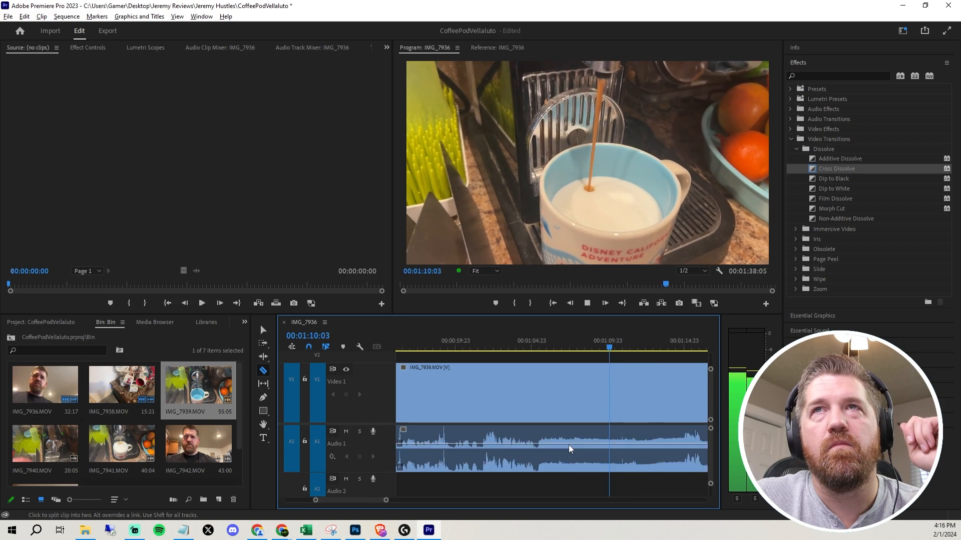
{"action": "left_click", "coordinate": [570, 443]}
{"action": "scroll", "coordinate": [570, 443], "scroll_direction": "down", "scroll_amount": 3}
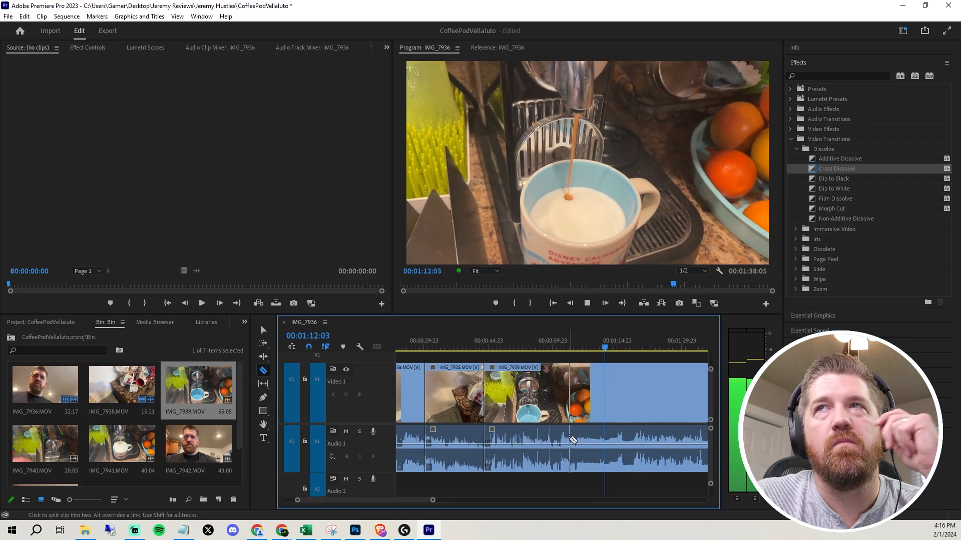
{"action": "left_click", "coordinate": [556, 447]}
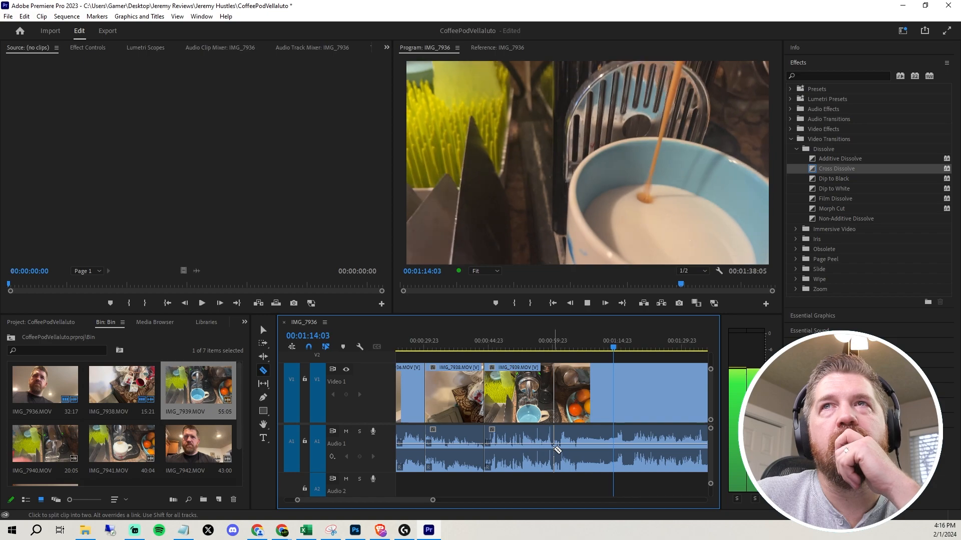
{"action": "scroll", "coordinate": [565, 441], "scroll_direction": "down", "scroll_amount": 1}
{"action": "left_click", "coordinate": [565, 441]}
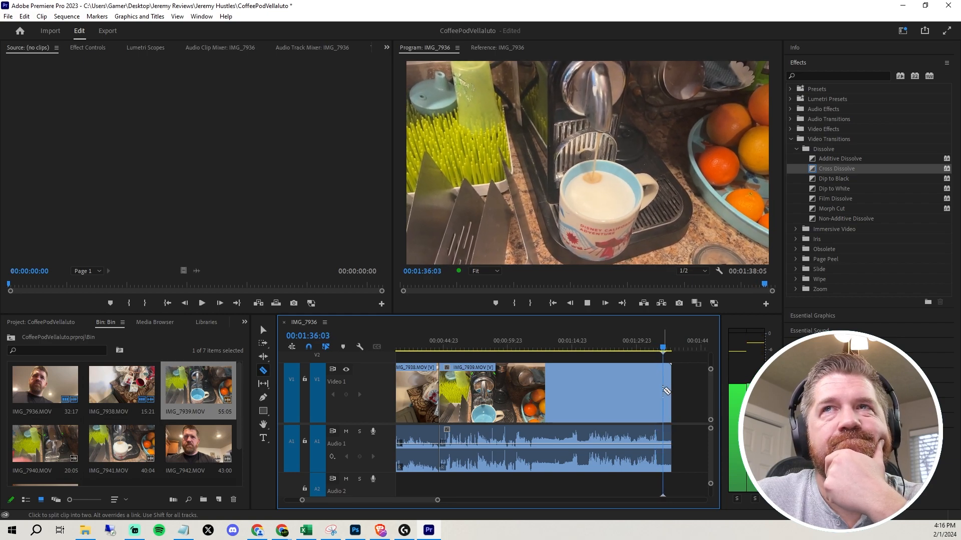
{"action": "left_click", "coordinate": [656, 394]}
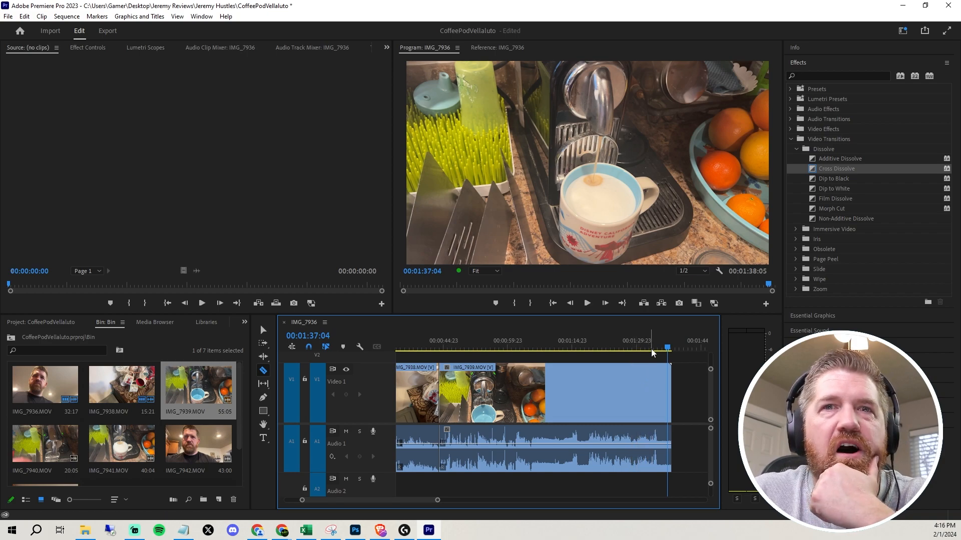
Cut the end of IMG_7939.MOV at 00:01:34:19 and ripple delete the remaining tail.
{"action": "mouse_move", "coordinate": [652, 350]}
{"action": "left_mouse_down"}
{"action": "mouse_move", "coordinate": [671, 353]}
{"action": "mouse_move", "coordinate": [658, 353]}
{"action": "left_mouse_up"}
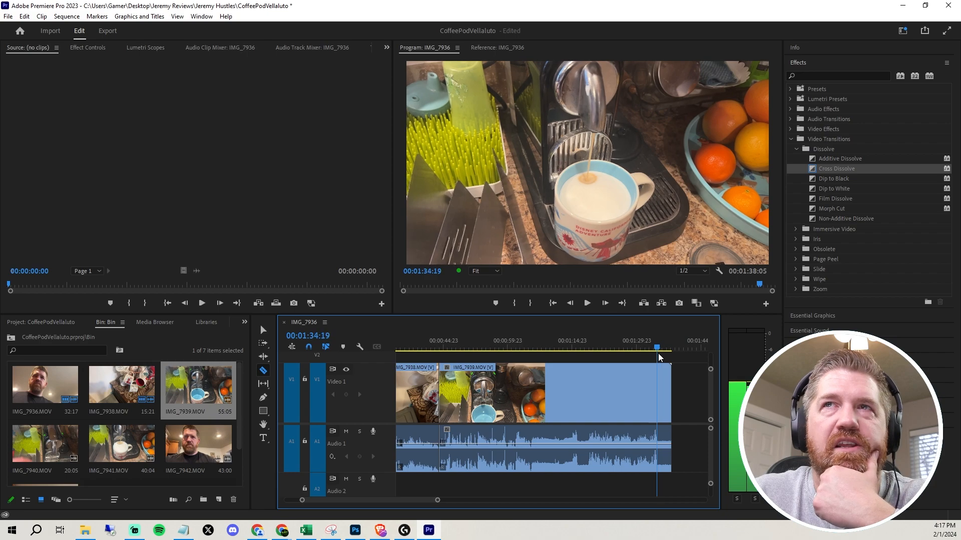
{"action": "left_click", "coordinate": [657, 391]}
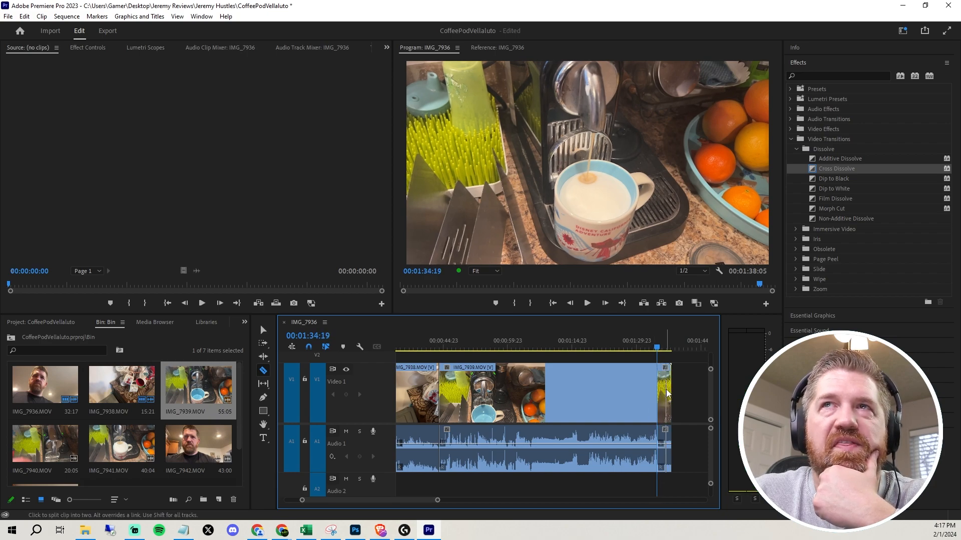
{"action": "right_click", "coordinate": [665, 395]}
{"action": "left_click", "coordinate": [709, 62]}
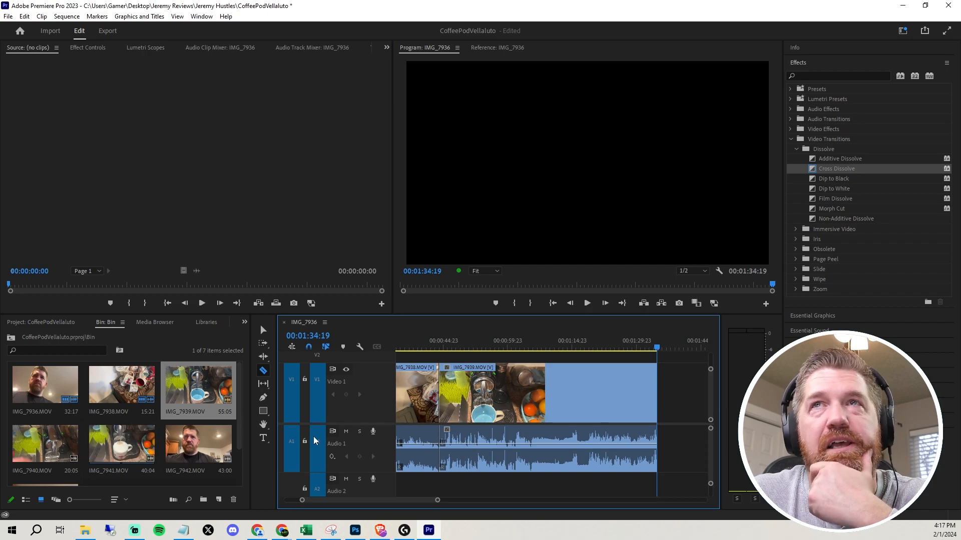
Place IMG_7941.MOV at the end of the sequence at 00:01:34:19 and play it through from just before the join.
{"action": "scroll", "coordinate": [673, 411], "scroll_direction": "down", "scroll_amount": 3}
{"action": "left_click_drag", "start_coordinate": [106, 447], "coordinate": [525, 443]}
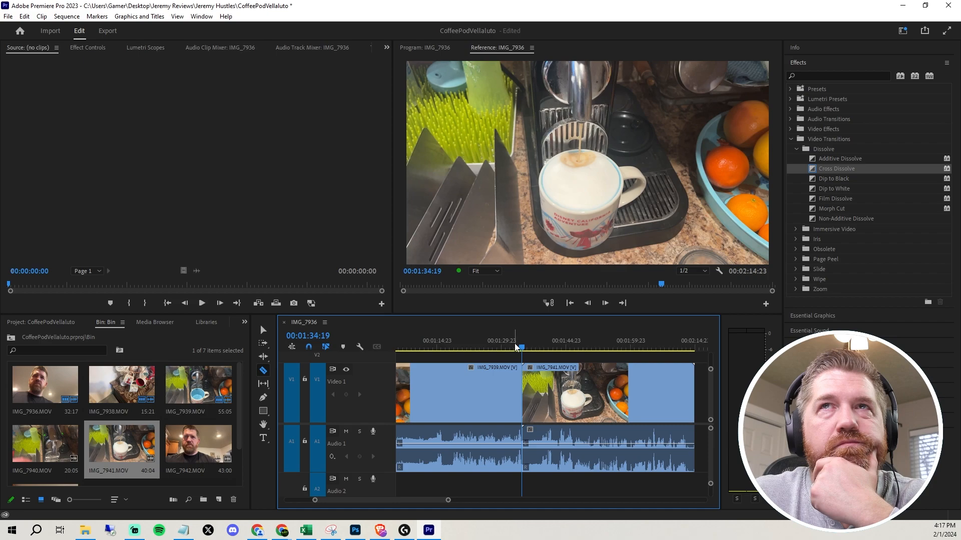
{"action": "left_click", "coordinate": [511, 345]}
{"action": "key", "text": "space"}
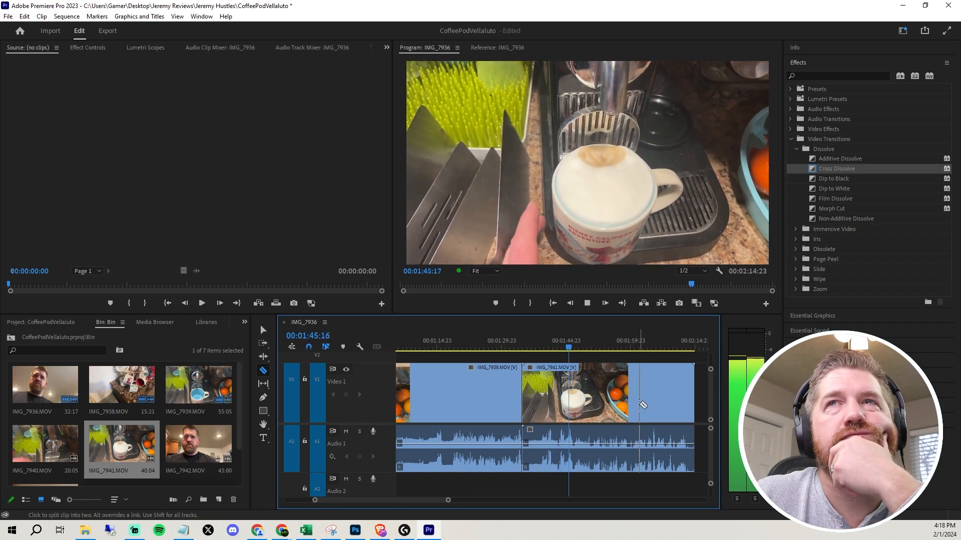
{"action": "scroll", "coordinate": [641, 404], "scroll_direction": "down", "scroll_amount": 1}
{"action": "scroll", "coordinate": [639, 406], "scroll_direction": "down", "scroll_amount": 2}
{"action": "scroll", "coordinate": [645, 415], "scroll_direction": "down", "scroll_amount": 3}
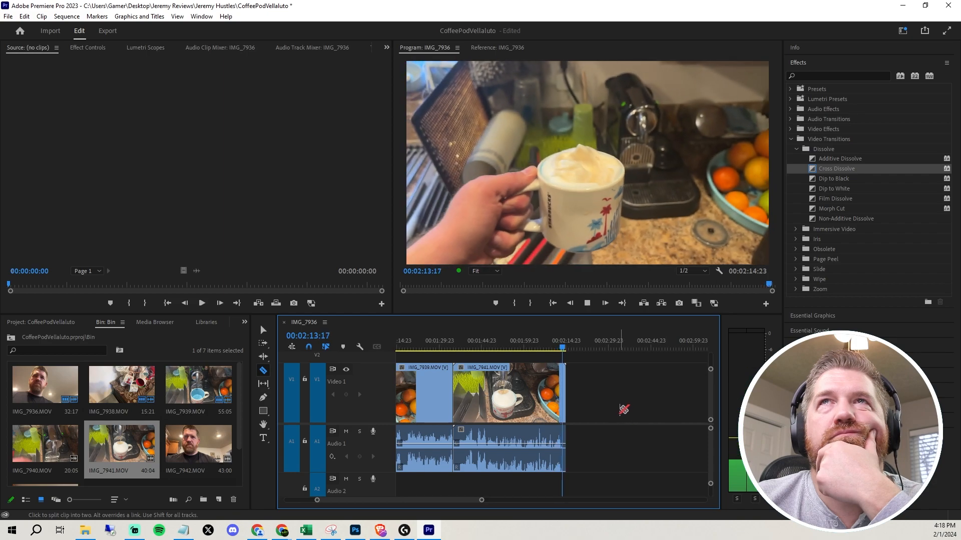
Replay the closing seconds of IMG_7941.MOV, cut it at 00:02:12:20 and ripple delete the remaining tail.
{"action": "key", "text": "alt"}
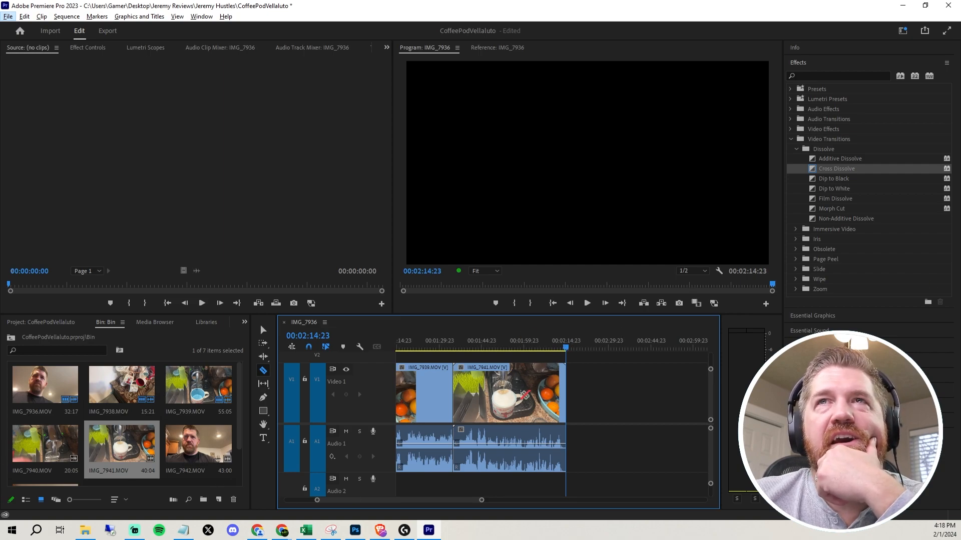
{"action": "scroll", "coordinate": [561, 414], "scroll_direction": "up", "scroll_amount": 3, "text": "alt"}
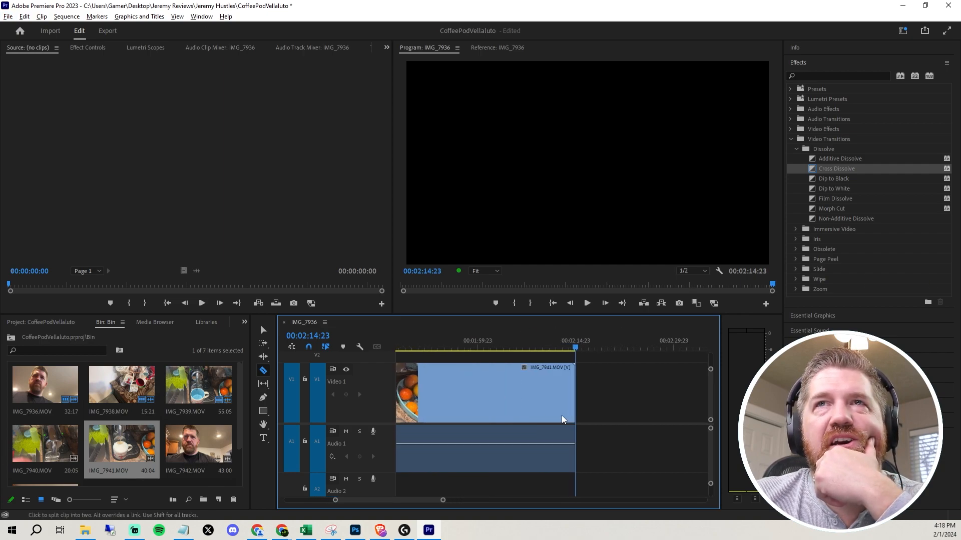
{"action": "left_click", "coordinate": [534, 347]}
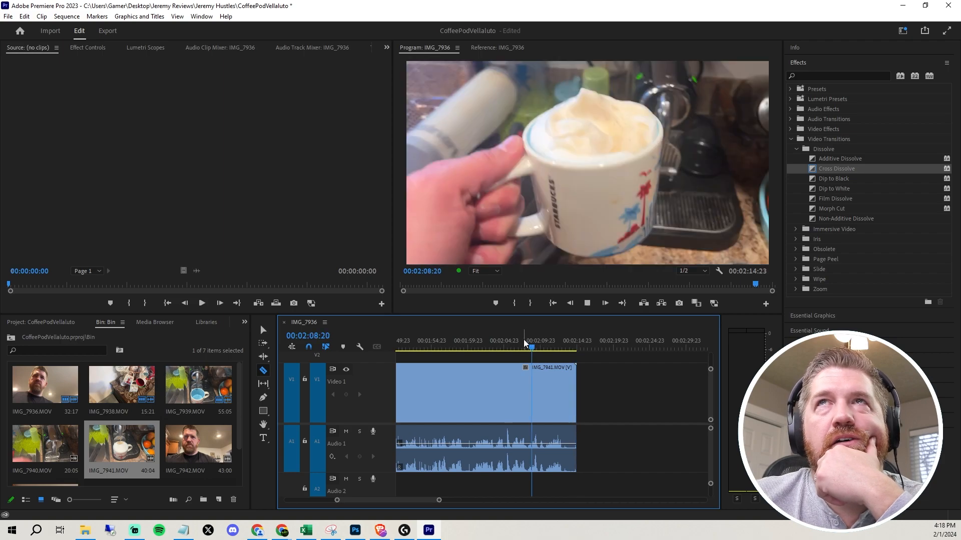
{"action": "key", "text": "space"}
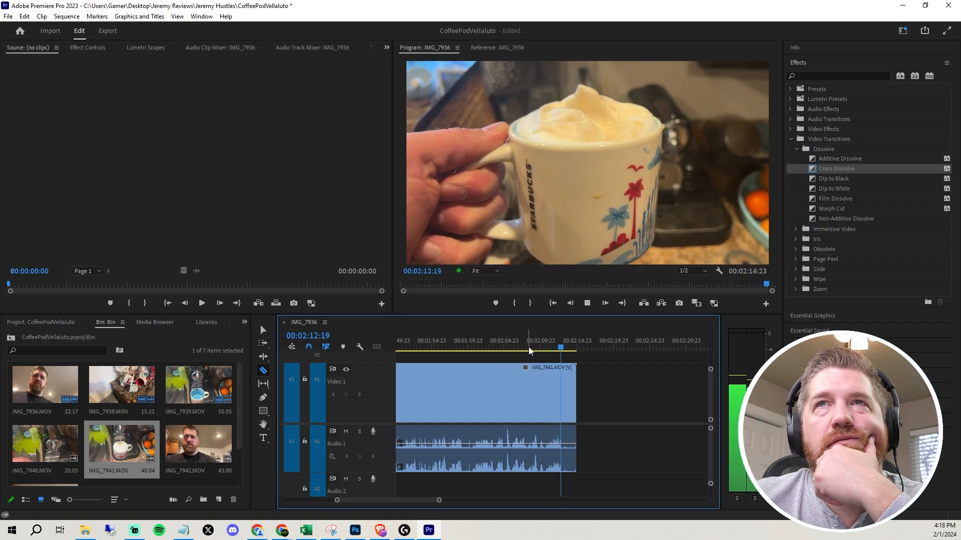
{"action": "key", "text": "space"}
{"action": "left_click", "coordinate": [565, 398]}
{"action": "right_click", "coordinate": [568, 399]}
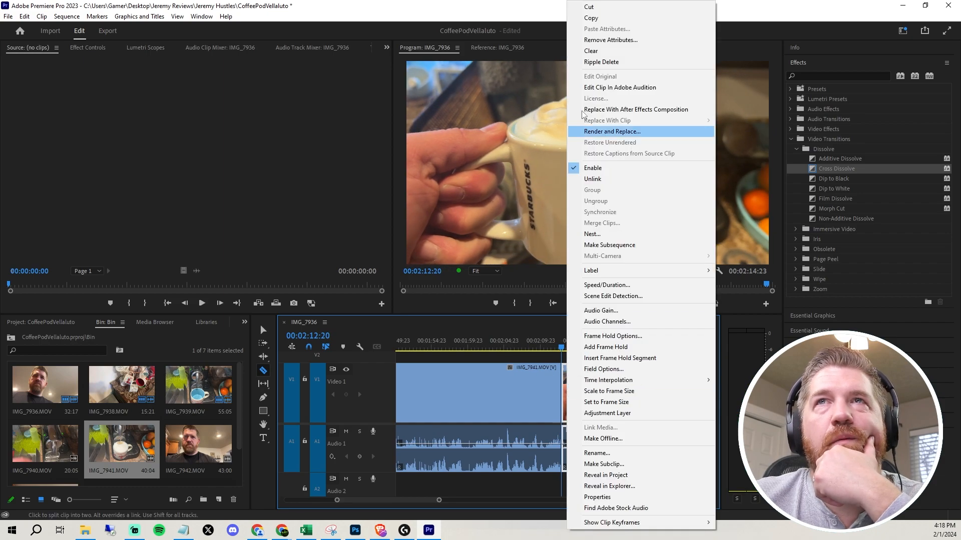
{"action": "left_click", "coordinate": [616, 61]}
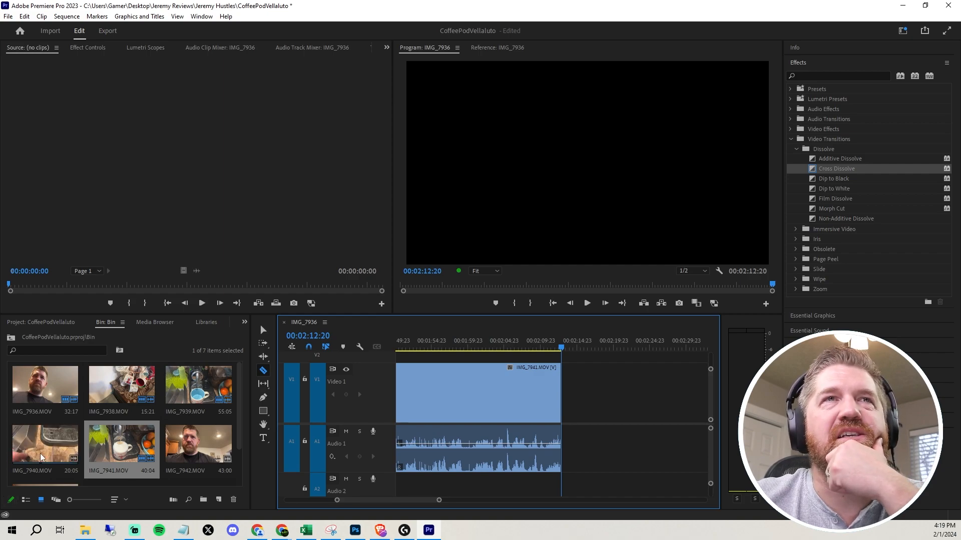
Place IMG_7940.MOV at the end of the sequence at 00:02:12:20 and play across the join.
{"action": "left_click_drag", "start_coordinate": [40, 454], "coordinate": [604, 431]}
{"action": "left_click", "coordinate": [548, 346]}
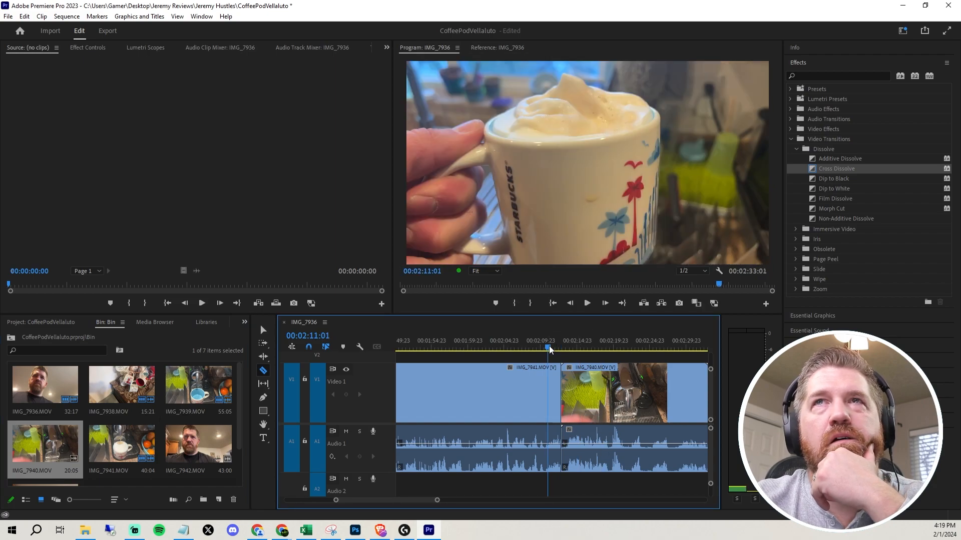
{"action": "key", "text": "space"}
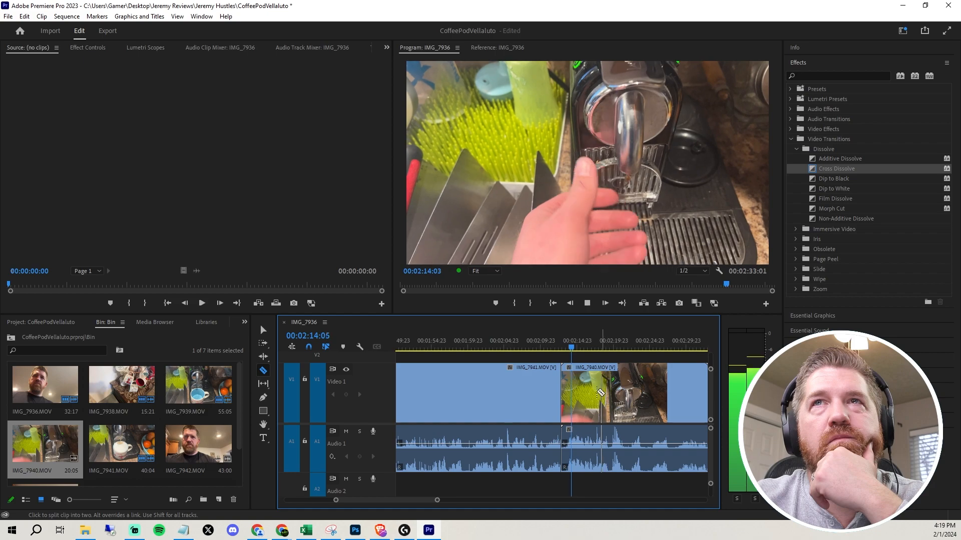
{"action": "key", "text": "space"}
Cut IMG_7940.MOV at 00:02:13:12, ripple delete the opening piece and play on from just before the join.
{"action": "scroll", "coordinate": [541, 427], "scroll_direction": "up", "scroll_amount": 4}
{"action": "scroll", "coordinate": [538, 428], "scroll_direction": "down", "scroll_amount": 5}
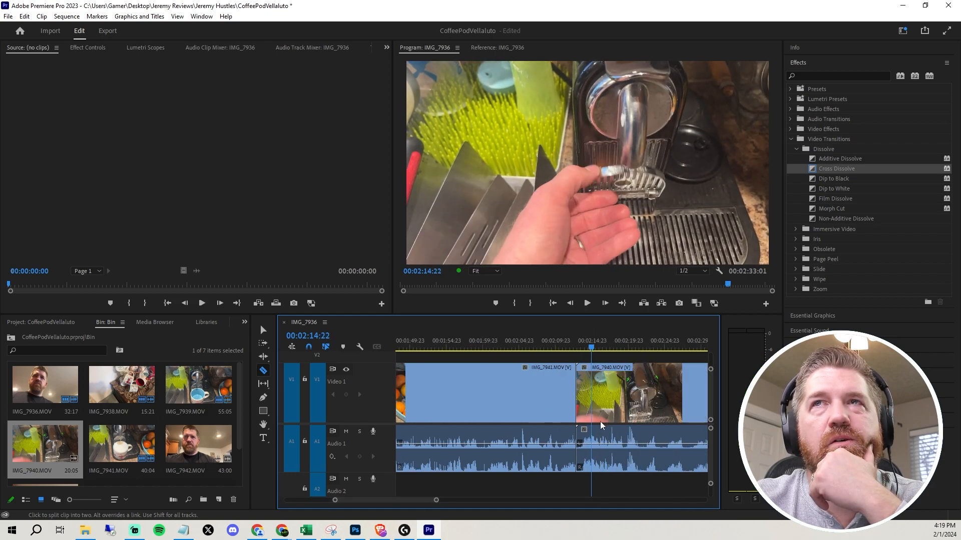
{"action": "scroll", "coordinate": [536, 430], "scroll_direction": "up", "scroll_amount": 3}
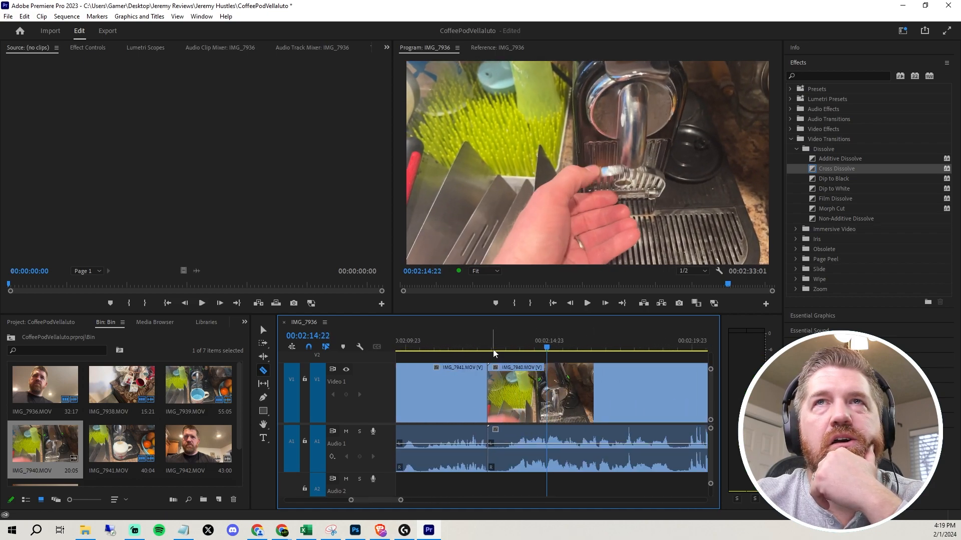
{"action": "left_click", "coordinate": [510, 349]}
{"action": "left_click_drag", "start_coordinate": [510, 349], "coordinate": [507, 348]}
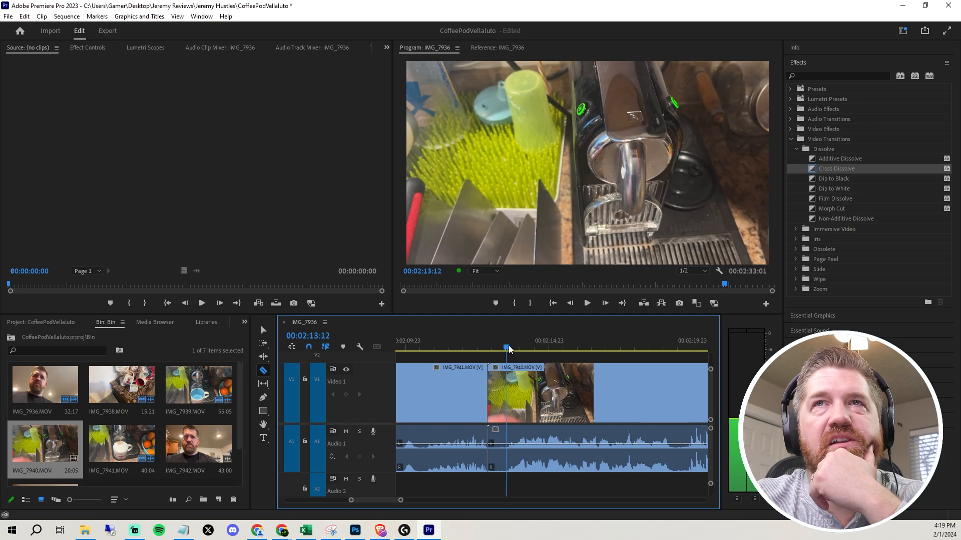
{"action": "left_click", "coordinate": [508, 393]}
{"action": "right_click", "coordinate": [503, 391]}
{"action": "left_click", "coordinate": [524, 66]}
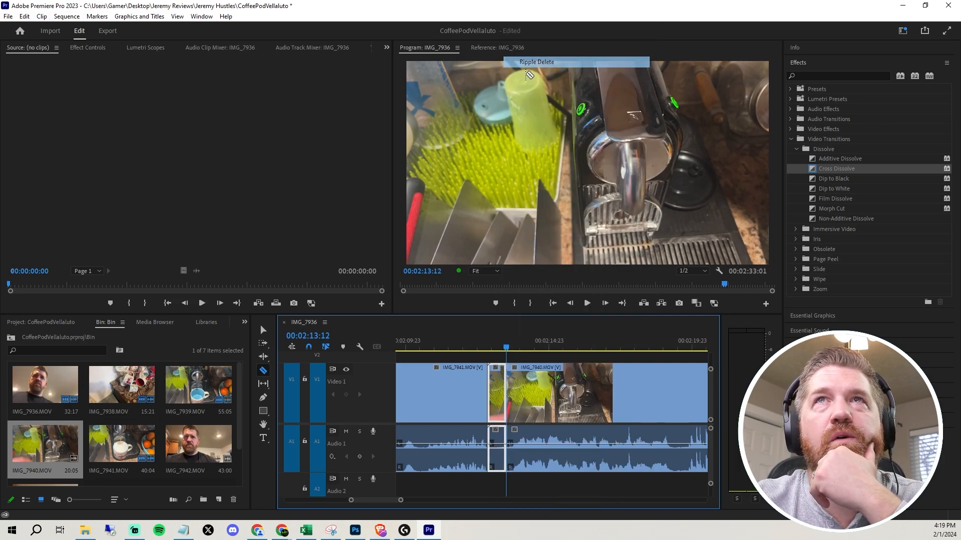
{"action": "left_click", "coordinate": [475, 345]}
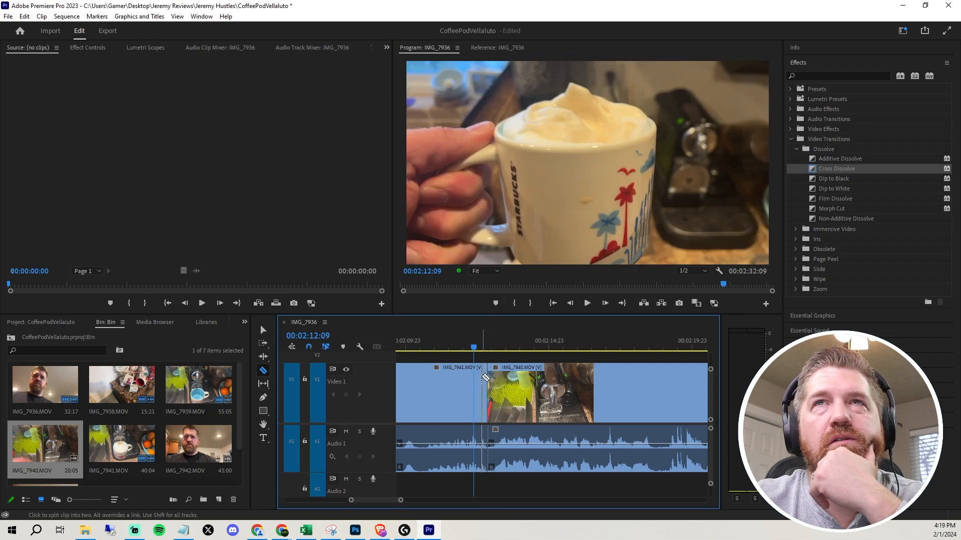
{"action": "key", "text": "space"}
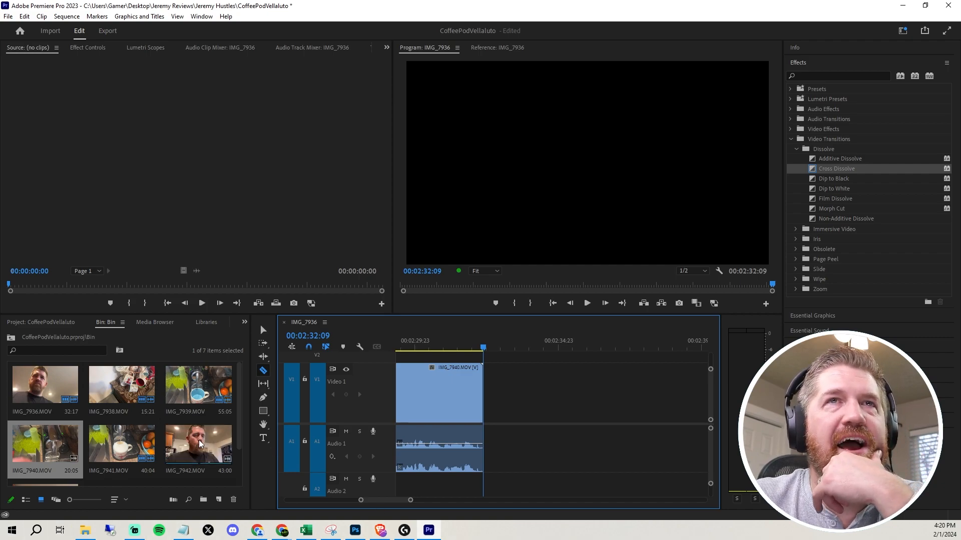
Place IMG_7942.MOV at the end of the sequence at 00:02:32:09 and play it through from just before the join.
{"action": "left_click_drag", "start_coordinate": [214, 435], "coordinate": [499, 403]}
{"action": "left_click", "coordinate": [490, 340]}
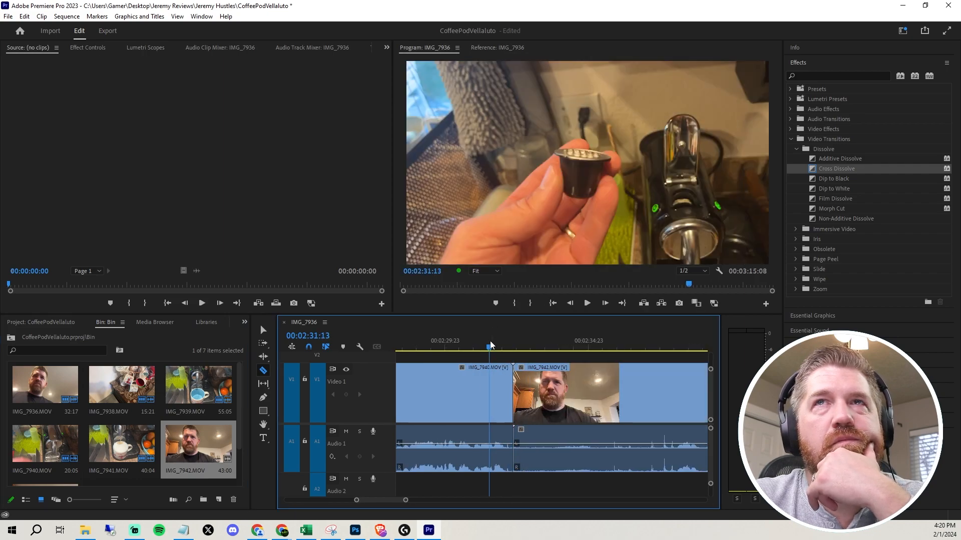
{"action": "key", "text": "space"}
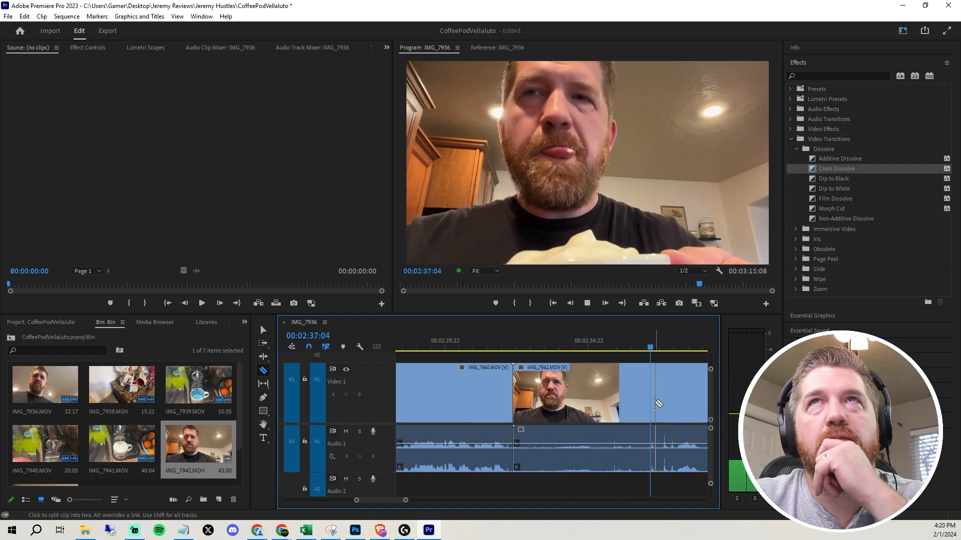
{"action": "scroll", "coordinate": [651, 415], "scroll_direction": "down", "scroll_amount": 2}
{"action": "scroll", "coordinate": [647, 422], "scroll_direction": "down", "scroll_amount": 2}
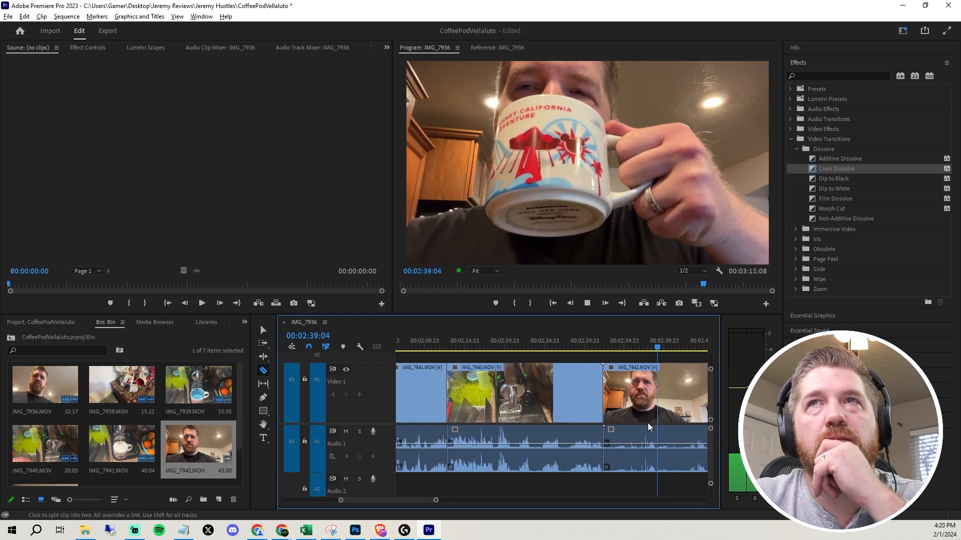
{"action": "scroll", "coordinate": [647, 422], "scroll_direction": "down", "scroll_amount": 5}
{"action": "scroll", "coordinate": [647, 422], "scroll_direction": "down", "scroll_amount": 3}
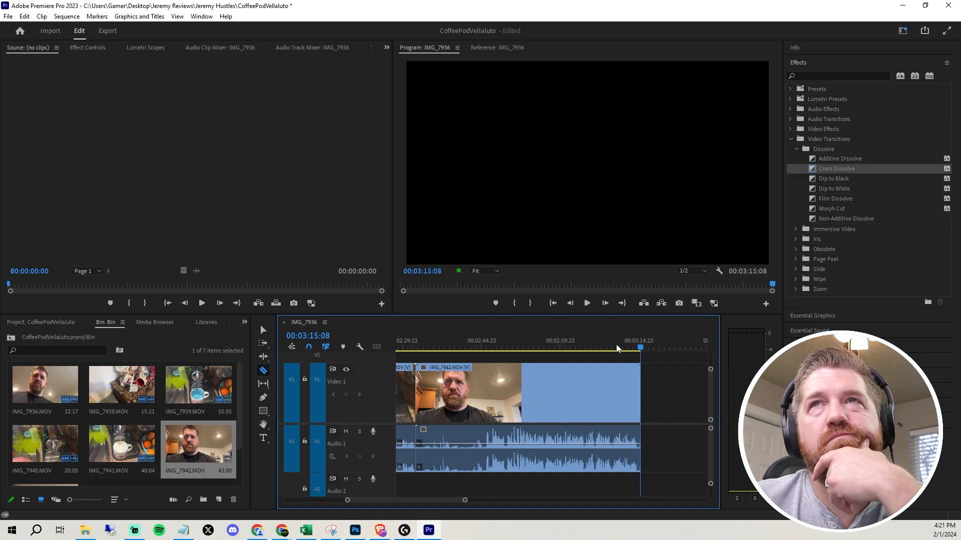
Cut the end of IMG_7942.MOV at 00:03:14:23 and ripple delete the remaining tail.
{"action": "scroll", "coordinate": [632, 407], "scroll_direction": "up", "scroll_amount": 4}
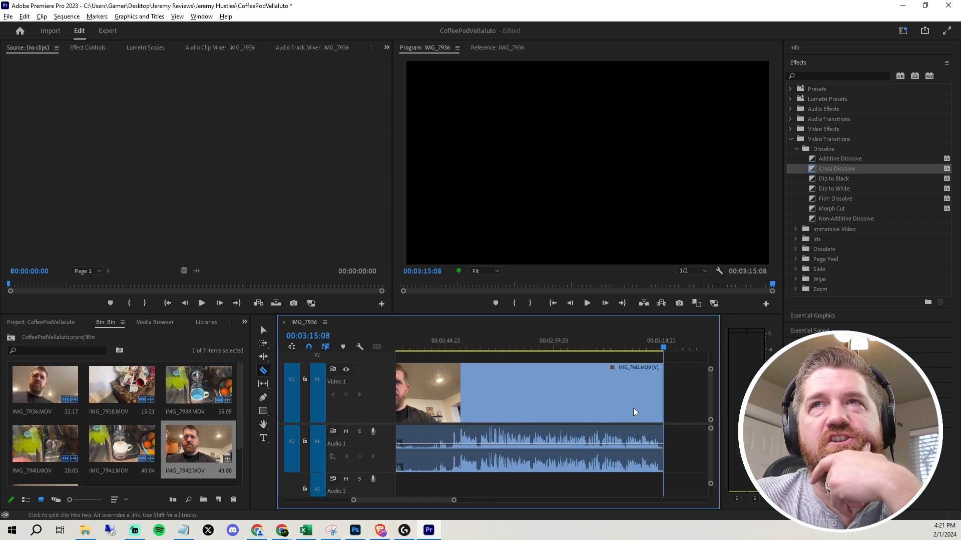
{"action": "scroll", "coordinate": [639, 419], "scroll_direction": "up", "scroll_amount": 3}
{"action": "left_click", "coordinate": [606, 345]}
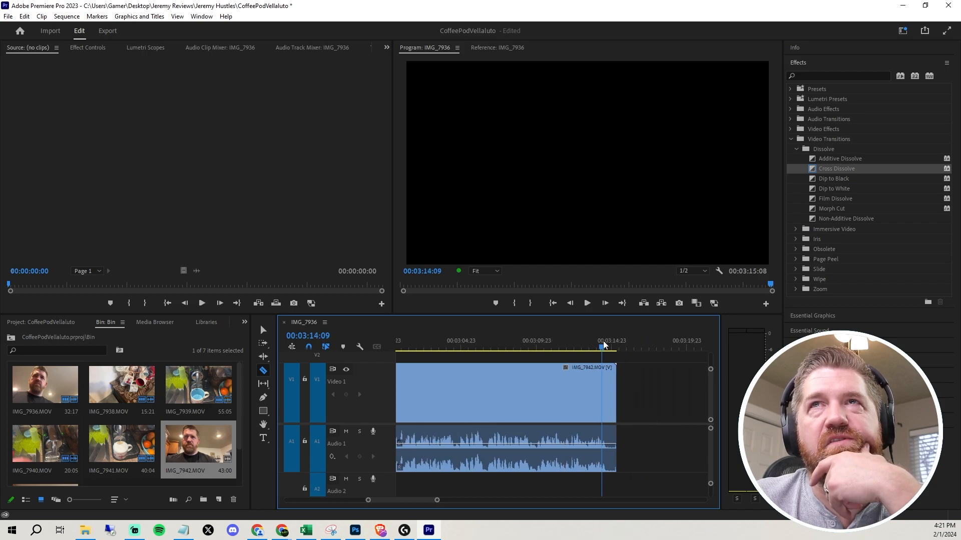
{"action": "left_click_drag", "start_coordinate": [607, 345], "coordinate": [614, 349]}
{"action": "left_click", "coordinate": [611, 373]}
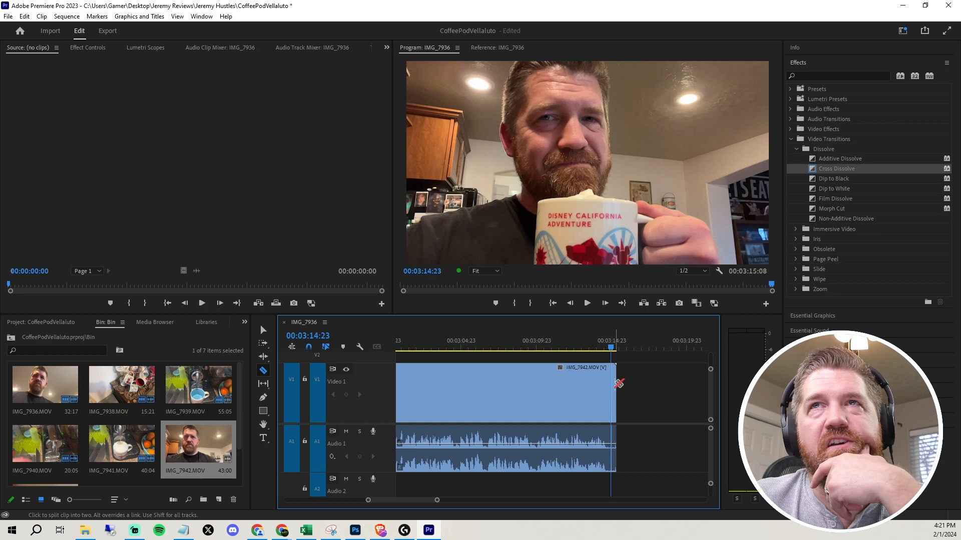
{"action": "right_click", "coordinate": [616, 387]}
{"action": "left_click", "coordinate": [643, 62]}
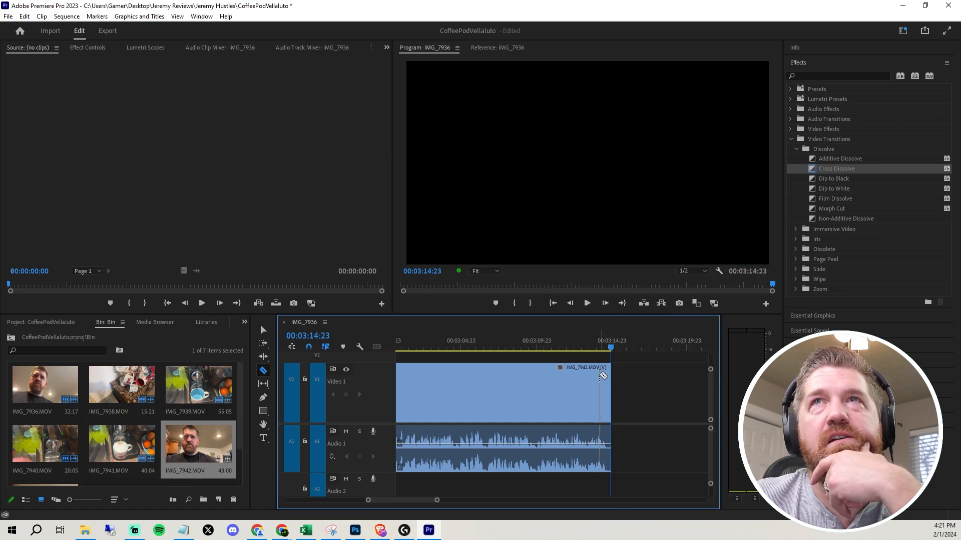
Look back along the assembled clips from the end of the sequence to its start.
{"action": "scroll", "coordinate": [584, 392], "scroll_direction": "left", "scroll_amount": 2}
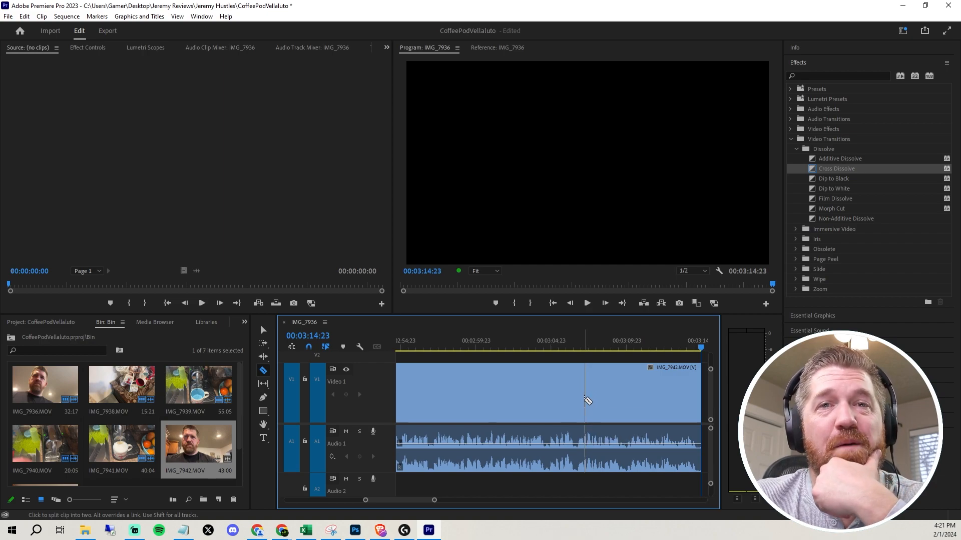
{"action": "scroll", "coordinate": [586, 406], "scroll_direction": "left", "scroll_amount": 8}
{"action": "scroll", "coordinate": [591, 424], "scroll_direction": "left", "scroll_amount": 15}
{"action": "scroll", "coordinate": [578, 432], "scroll_direction": "left", "scroll_amount": 16}
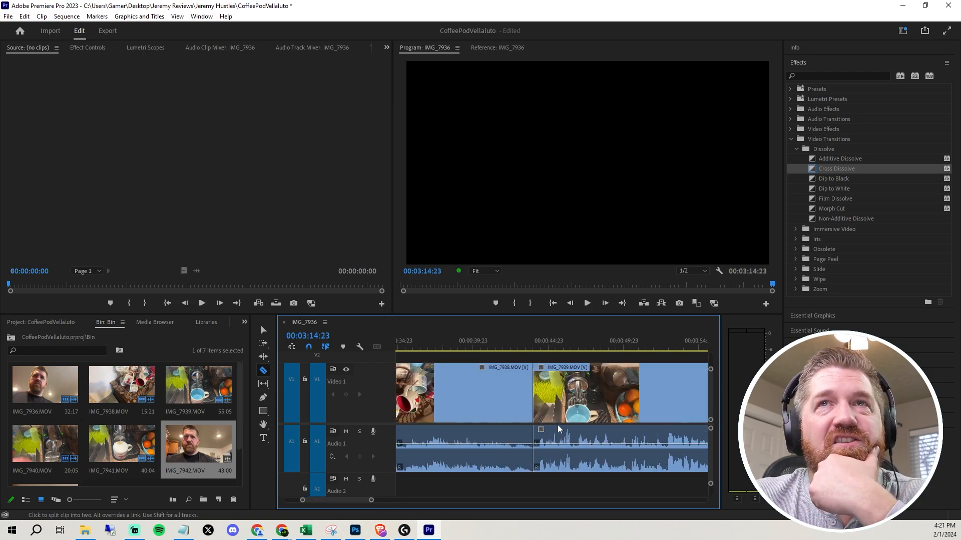
{"action": "scroll", "coordinate": [559, 429], "scroll_direction": "left", "scroll_amount": 9}
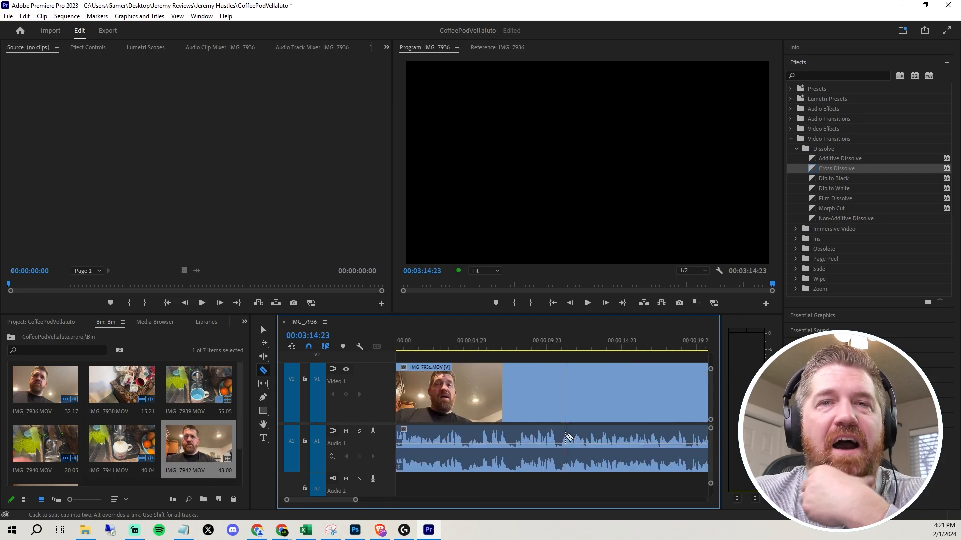